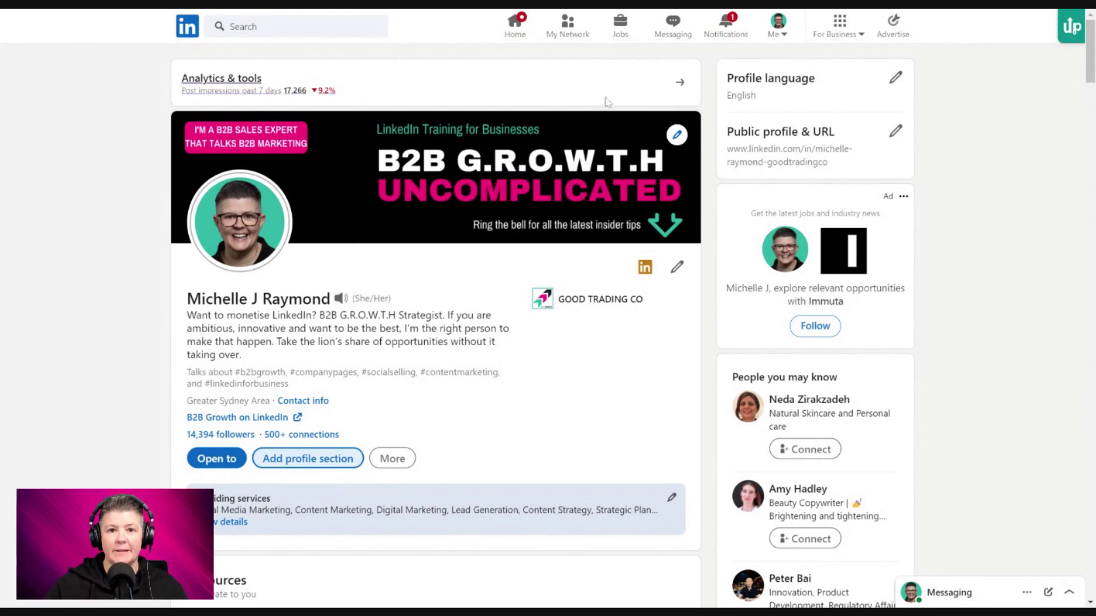
# Scroll the profile, check the recommended sections in the Add to profile dialog, and close it.
pyautogui.scroll(-5, 535, 158)
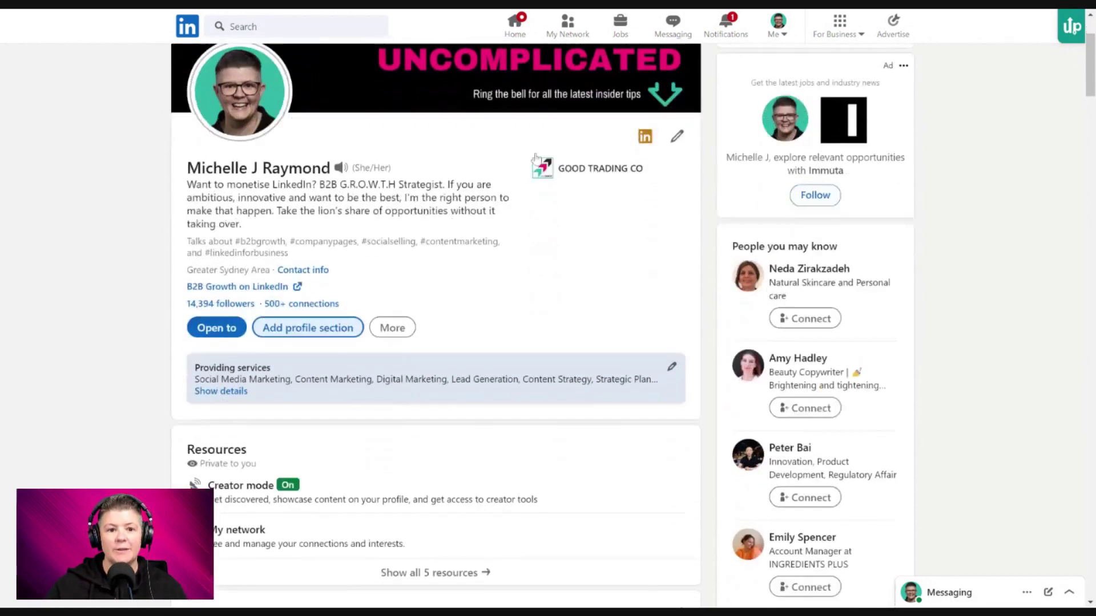
pyautogui.scroll(-5, 534, 158)
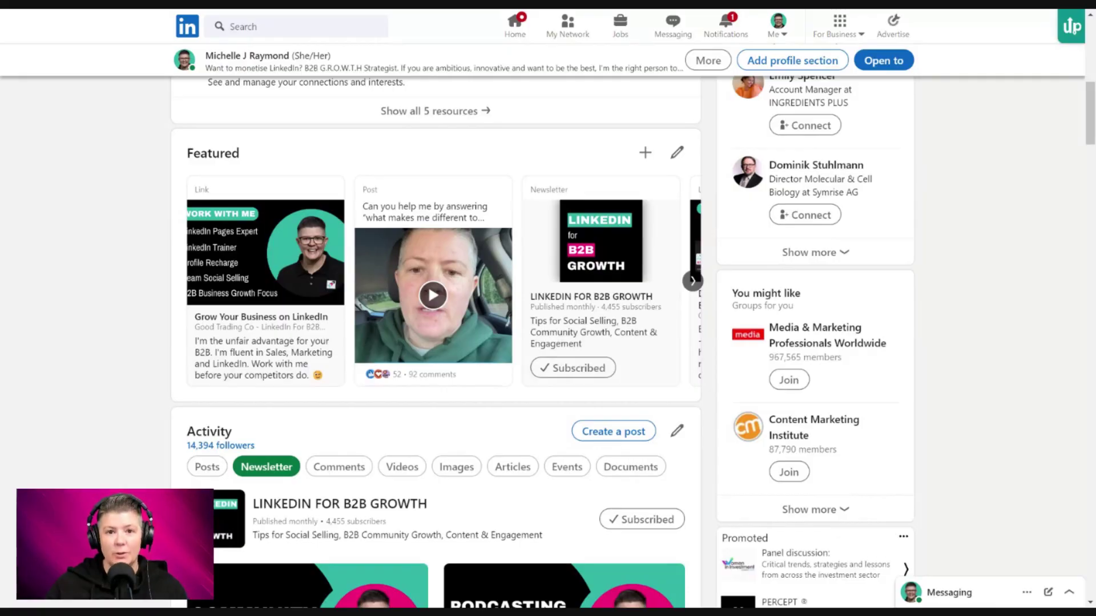
pyautogui.scroll(9, 548, 326)
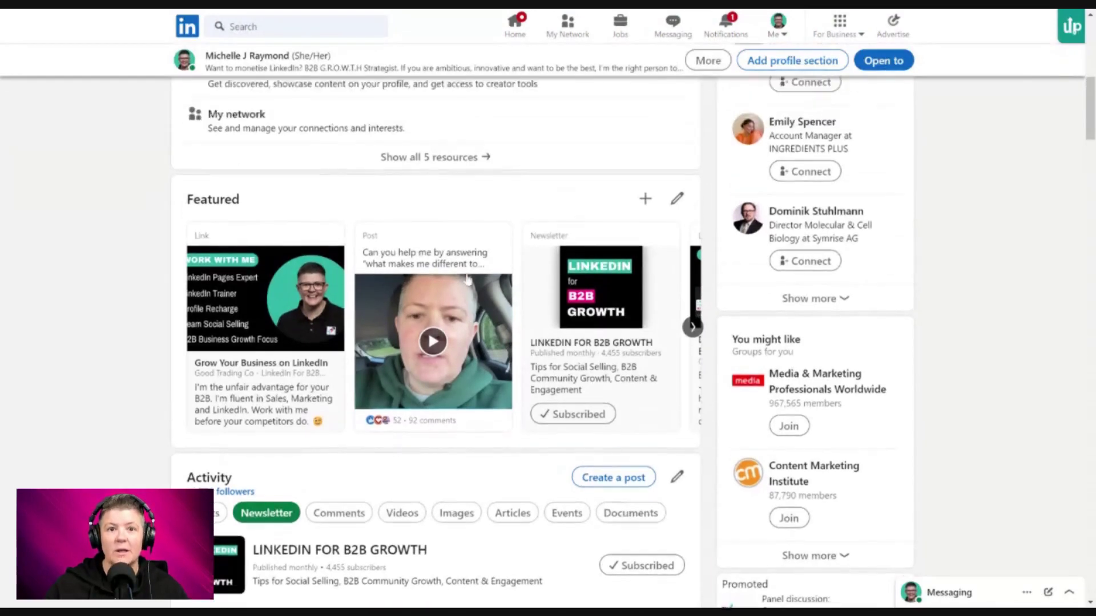
pyautogui.scroll(-2, 330, 265)
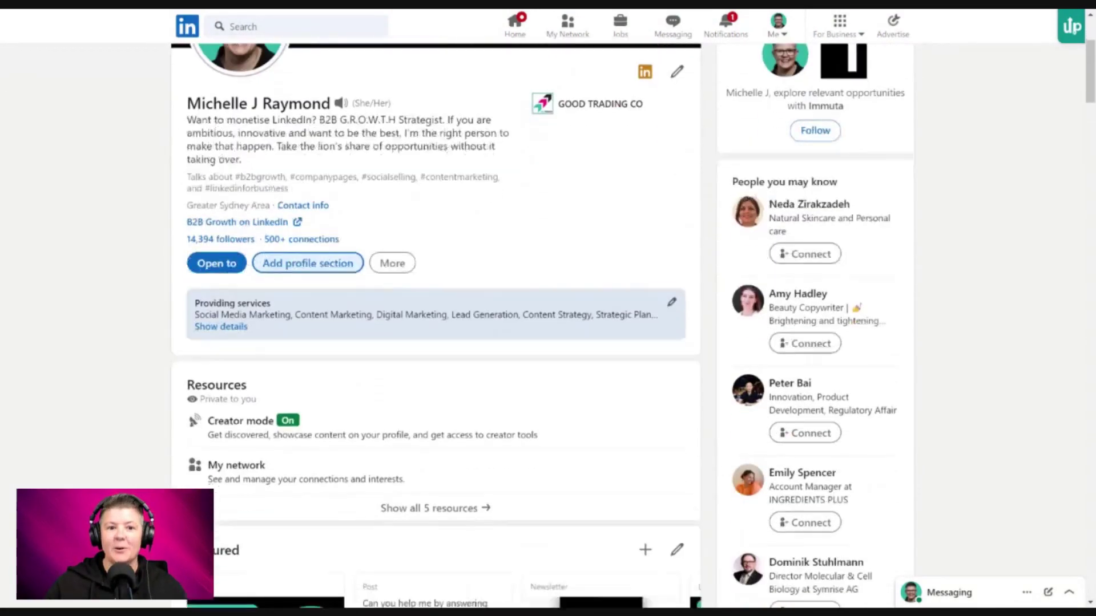
pyautogui.click(329, 265)
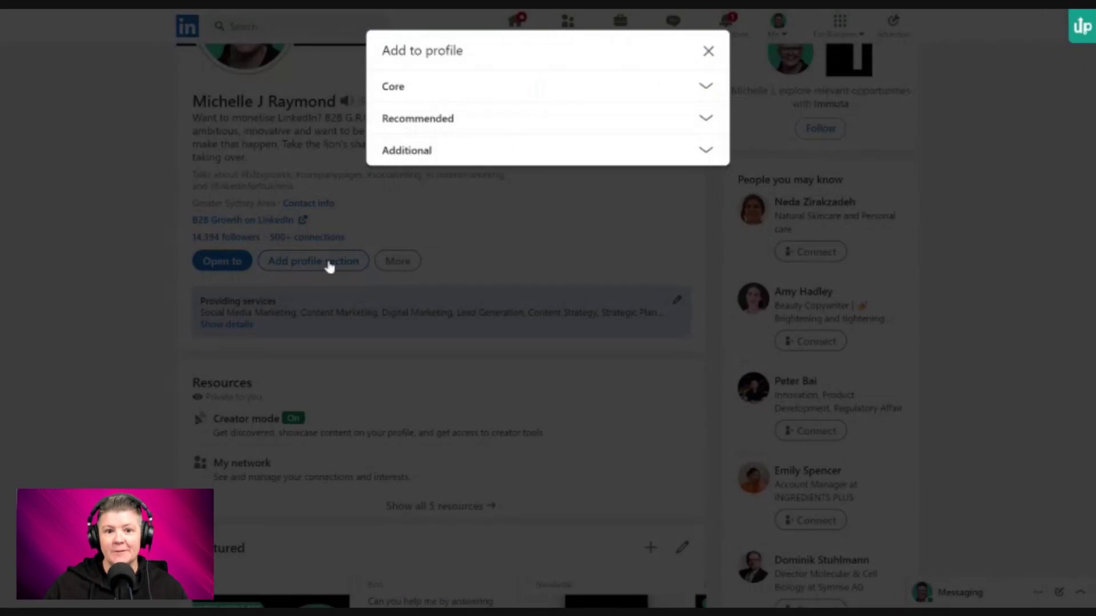
pyautogui.click(425, 118)
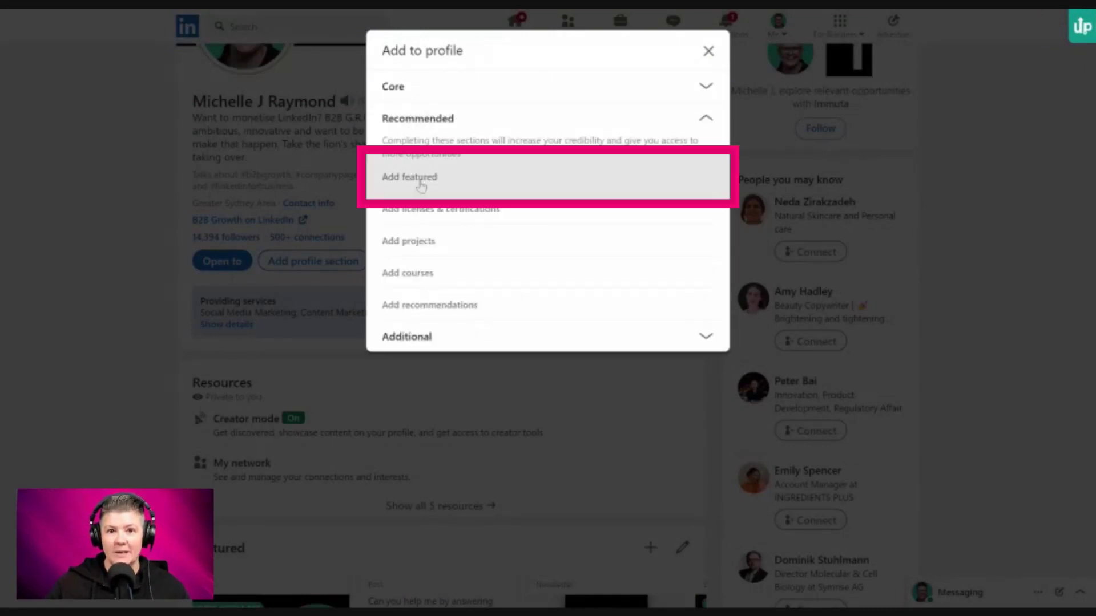
pyautogui.click(708, 51)
pyautogui.scroll(-5, 464, 318)
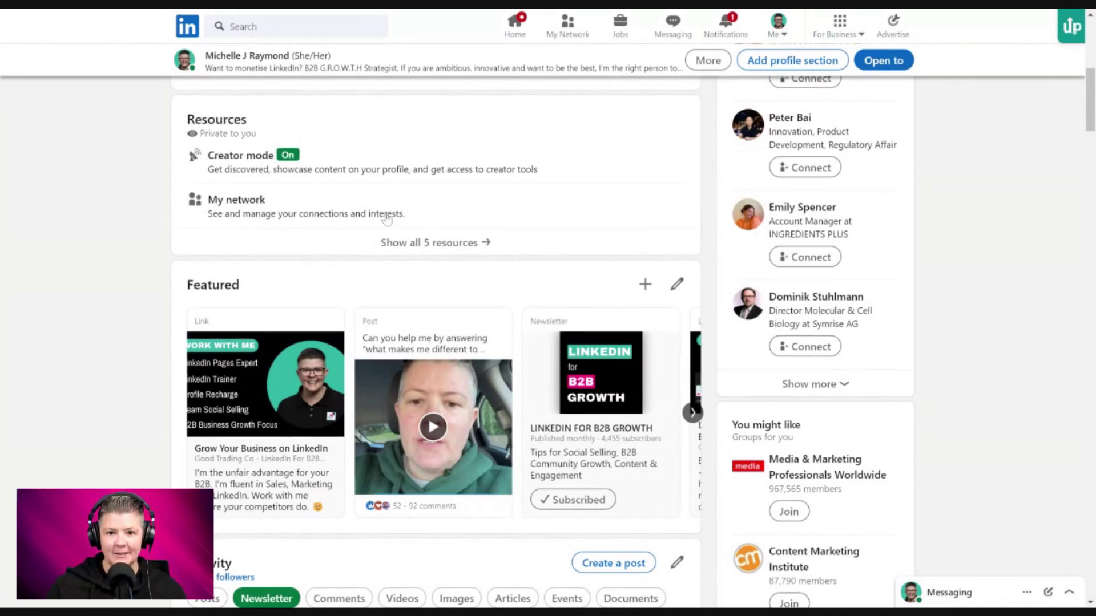
# Browse the posts offered under Featured's Add a post option, then close the picker without featuring any.
pyautogui.click(645, 284)
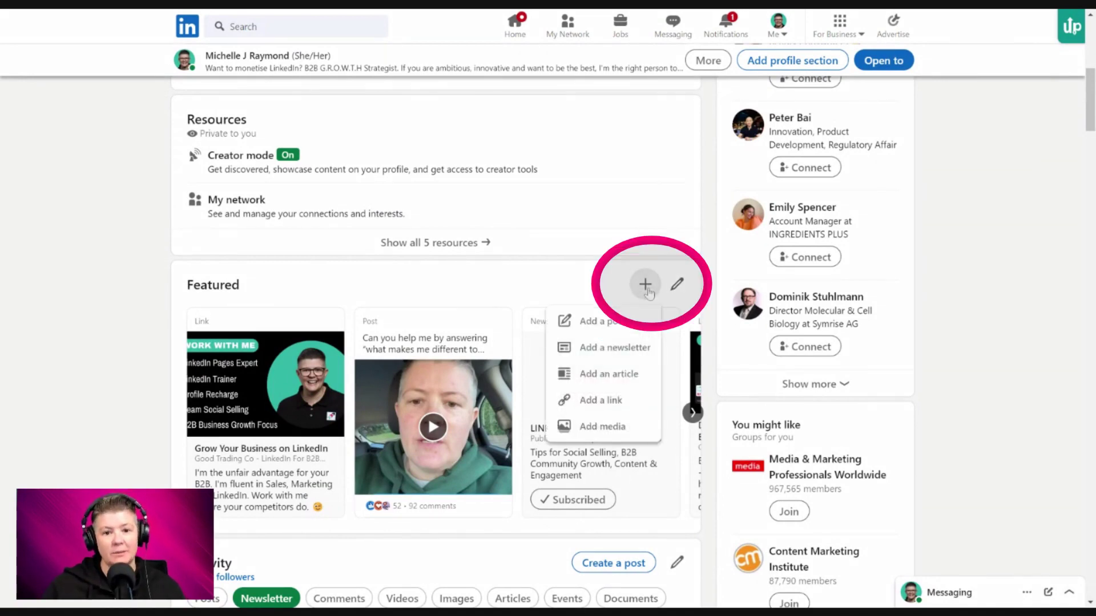
pyautogui.click(618, 322)
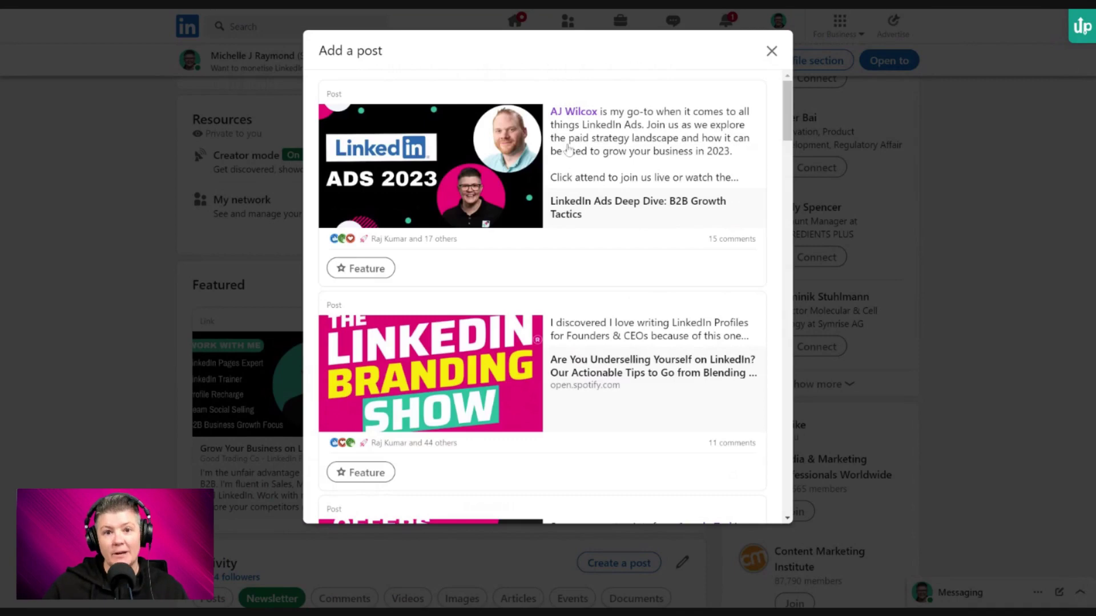
pyautogui.scroll(-10, 537, 234)
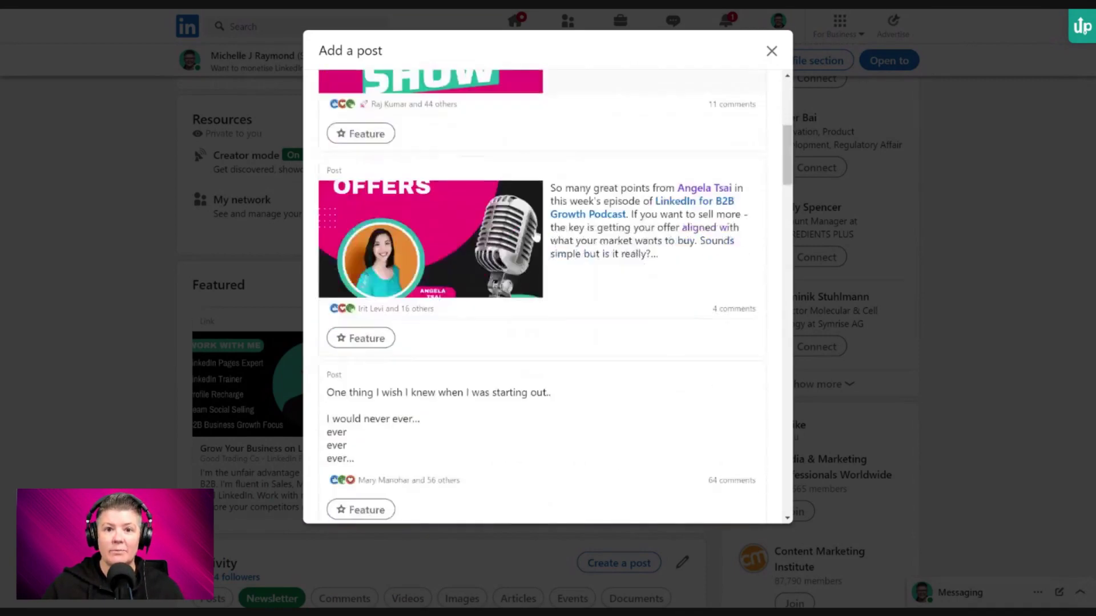
pyautogui.scroll(-9, 535, 235)
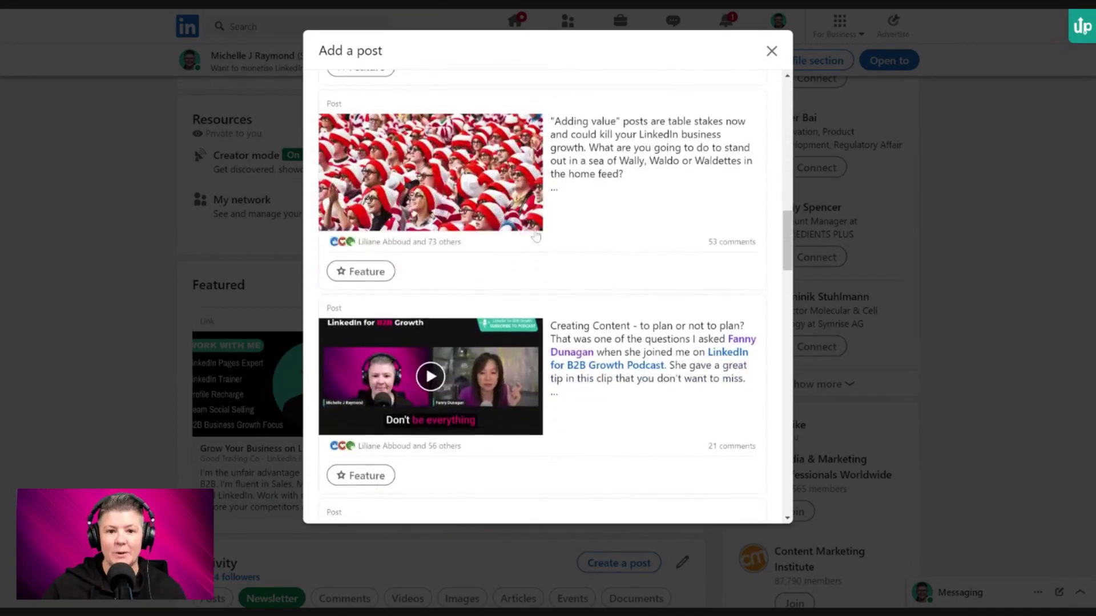
pyautogui.scroll(-2, 535, 235)
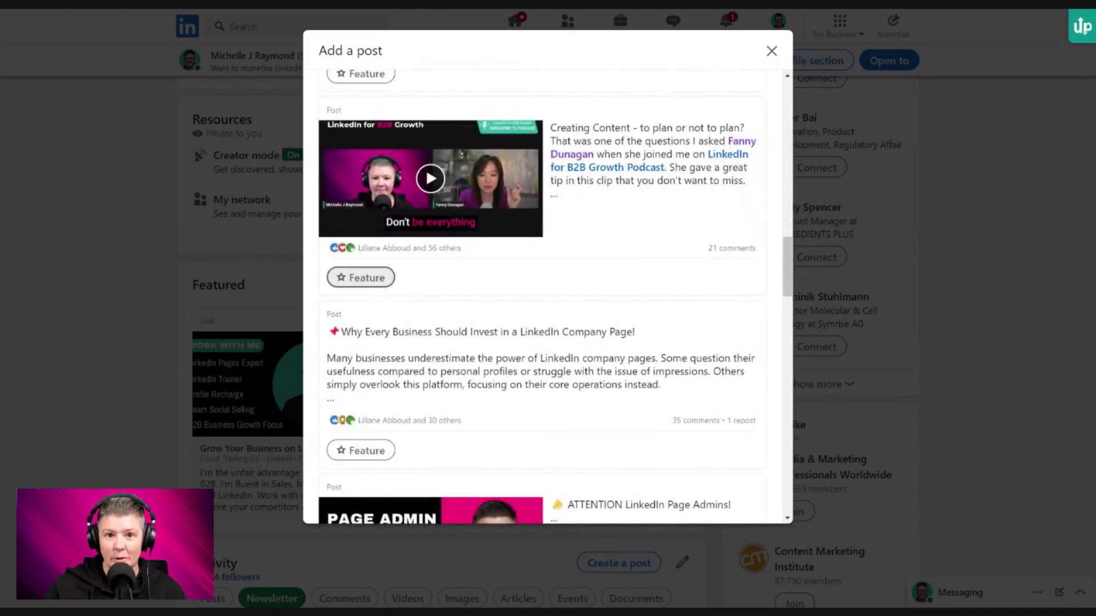
pyautogui.click(772, 50)
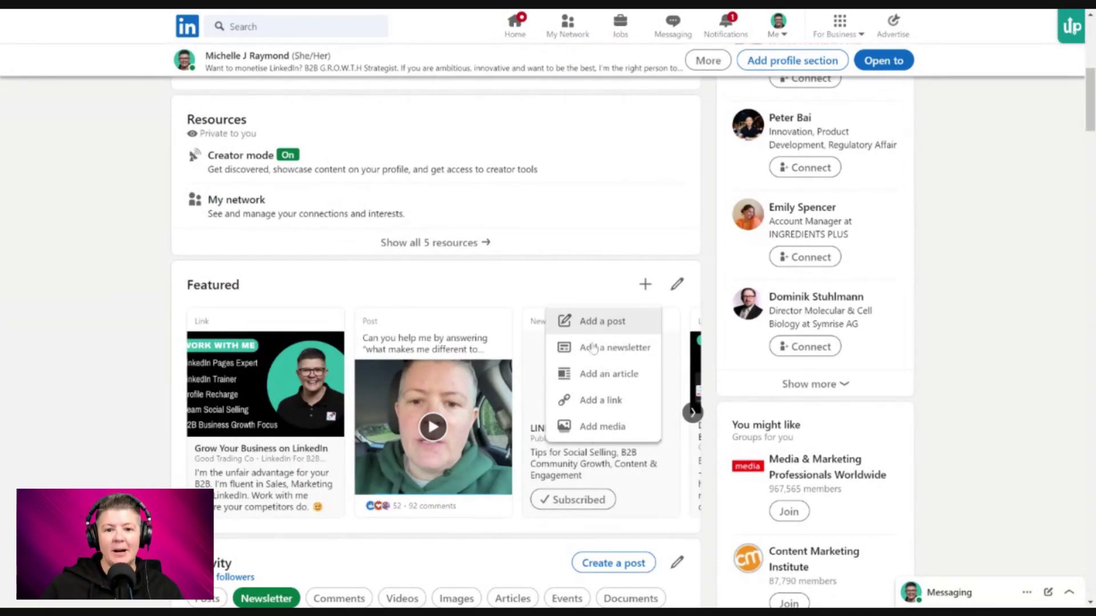
# Feature the article 'Maximising B2B Growth: Utilising Community-Generated Content' from the Add an article list.
pyautogui.click(589, 285)
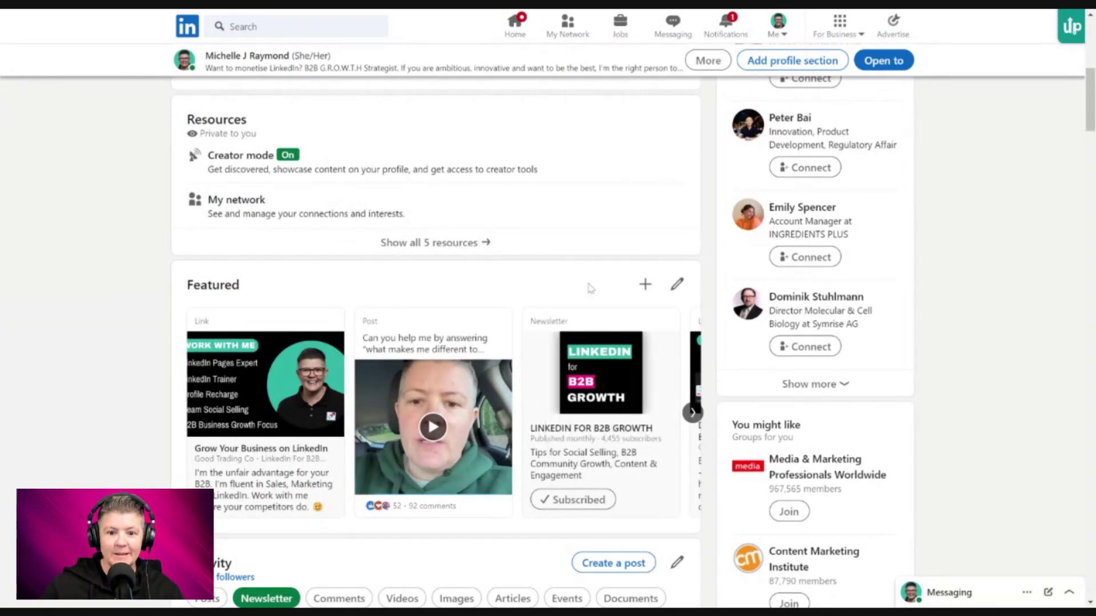
pyautogui.click(693, 413)
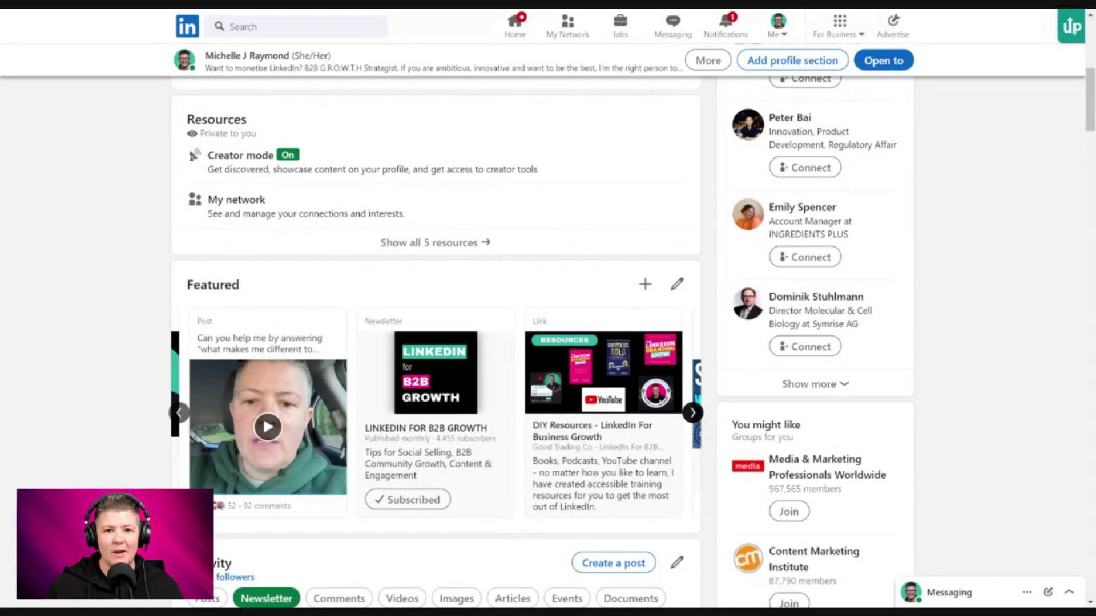
pyautogui.click(641, 291)
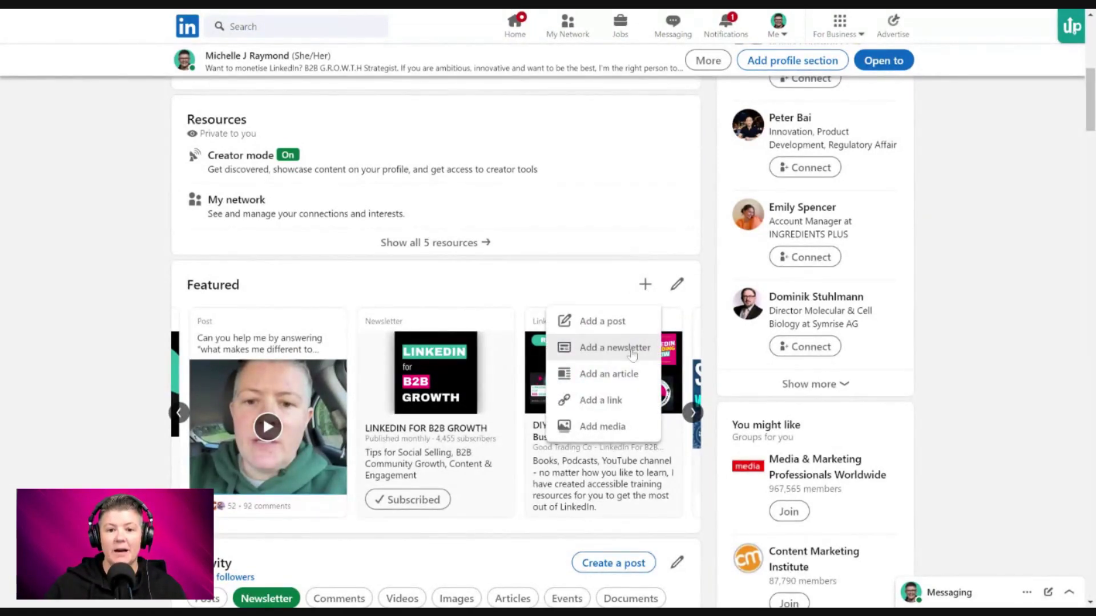
pyautogui.click(631, 379)
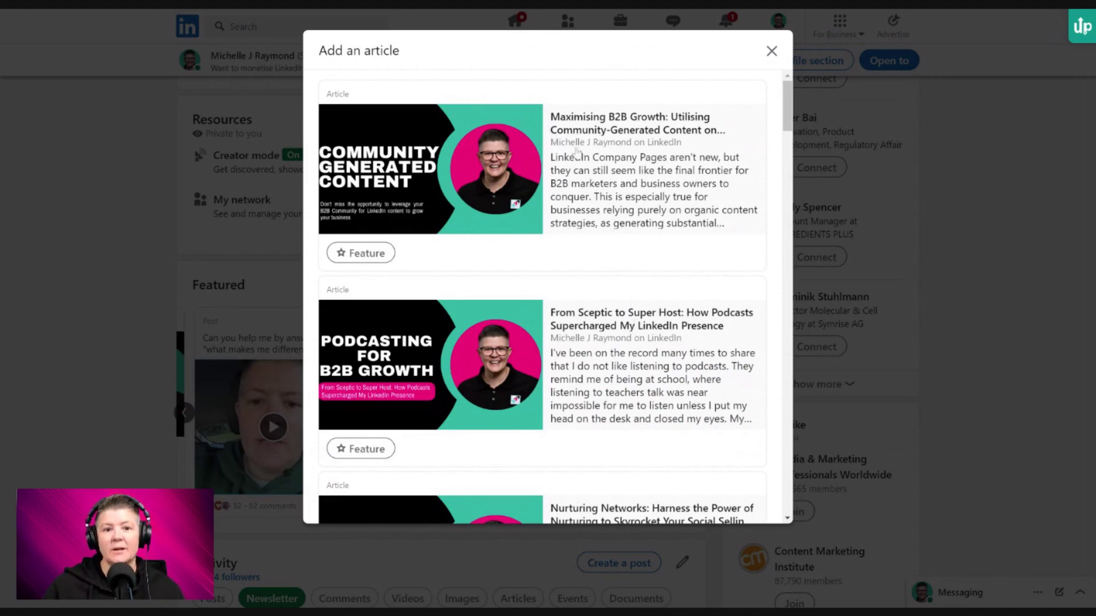
pyautogui.click(369, 254)
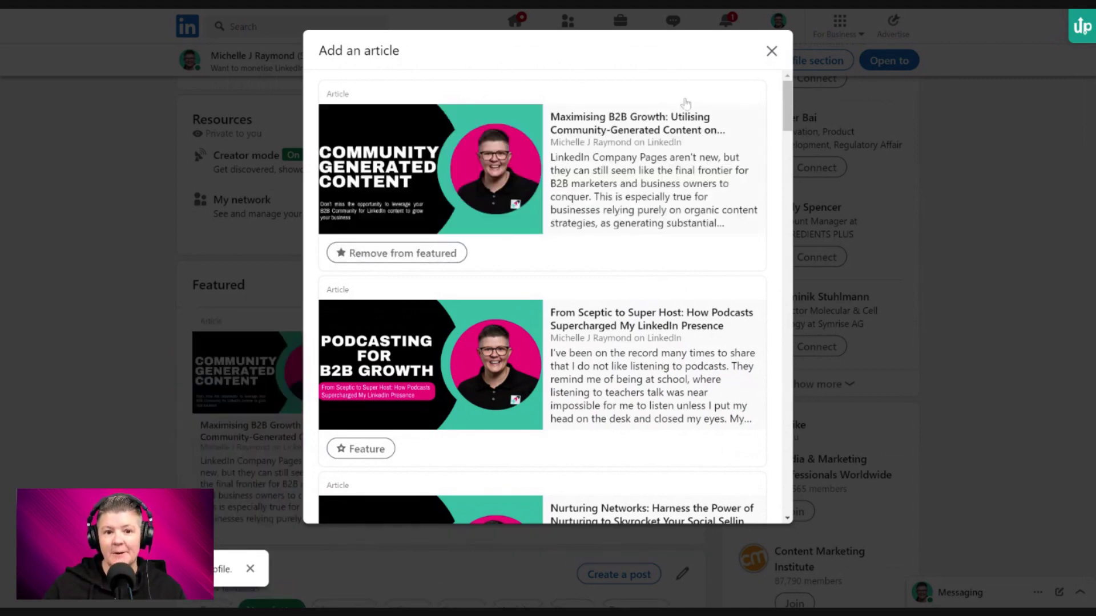
pyautogui.click(772, 51)
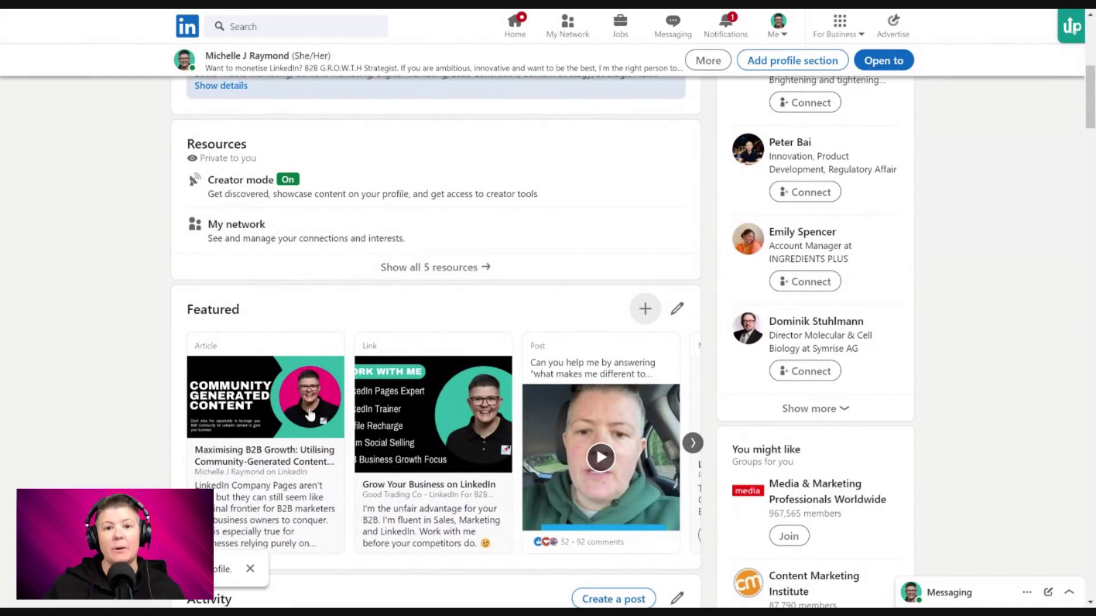
# Look at the Add a link option for Featured, then return to the Featured section.
pyautogui.click(645, 308)
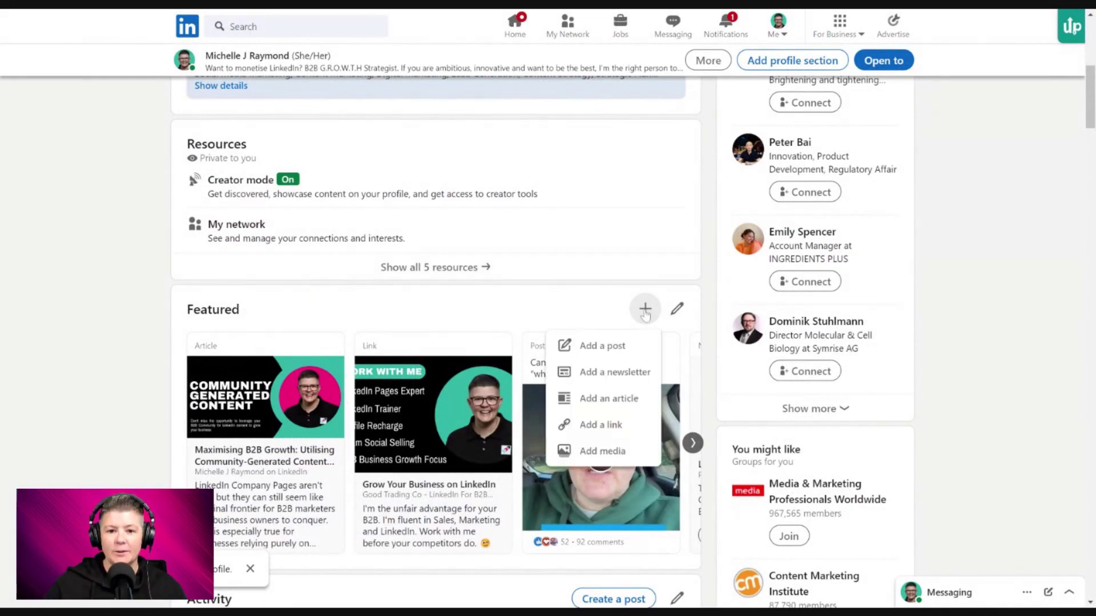
pyautogui.click(616, 431)
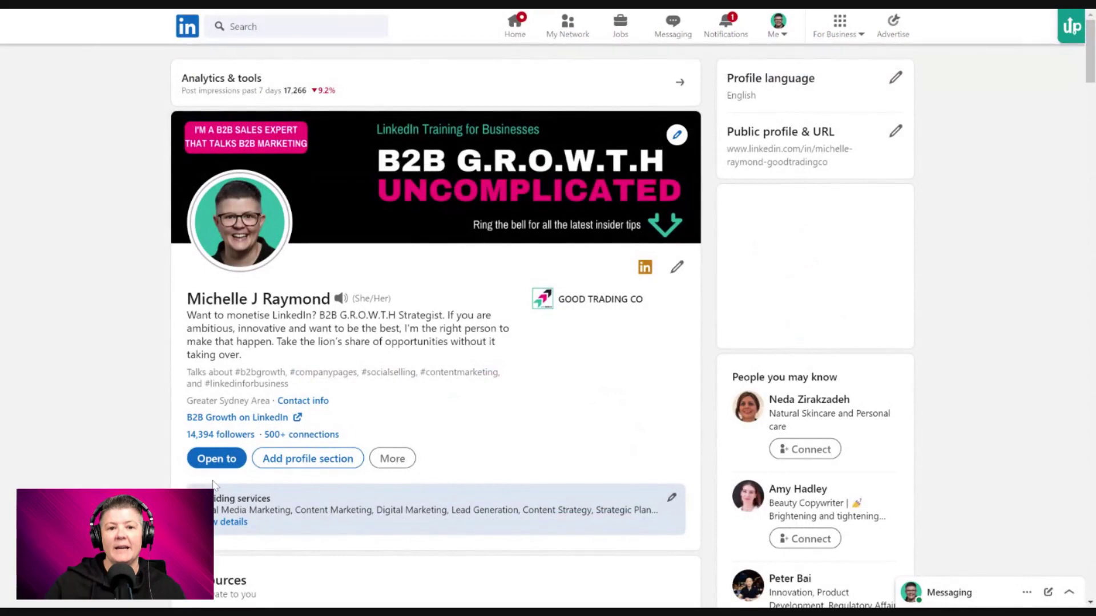
pyautogui.scroll(-12, 350, 372)
pyautogui.scroll(2, 570, 257)
# Bring up the Featured add menu to see Add media, then dismiss it.
pyautogui.click(645, 223)
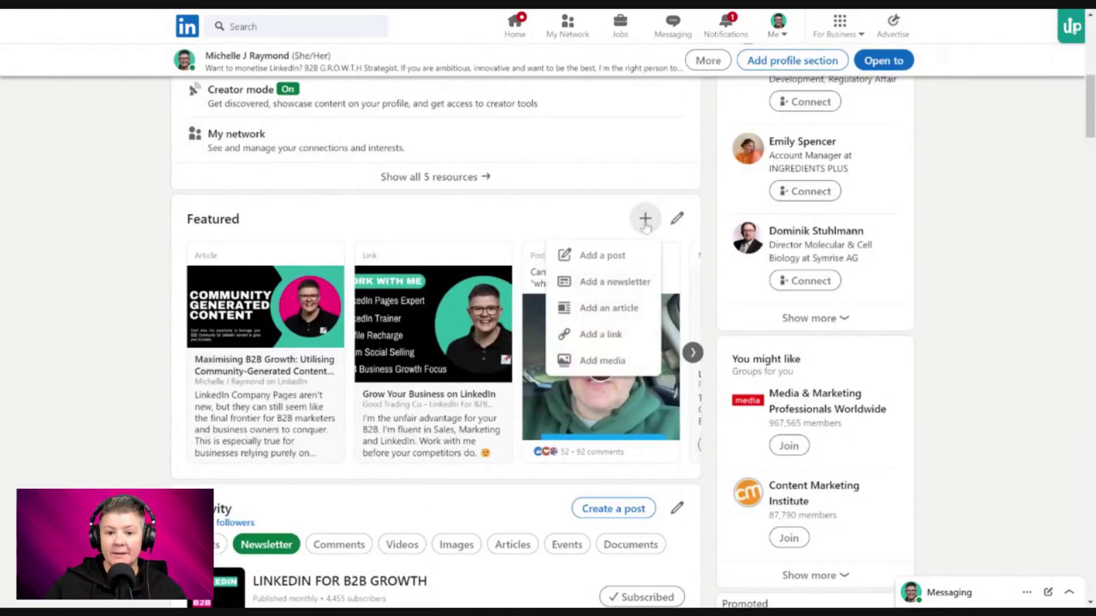
pyautogui.click(622, 362)
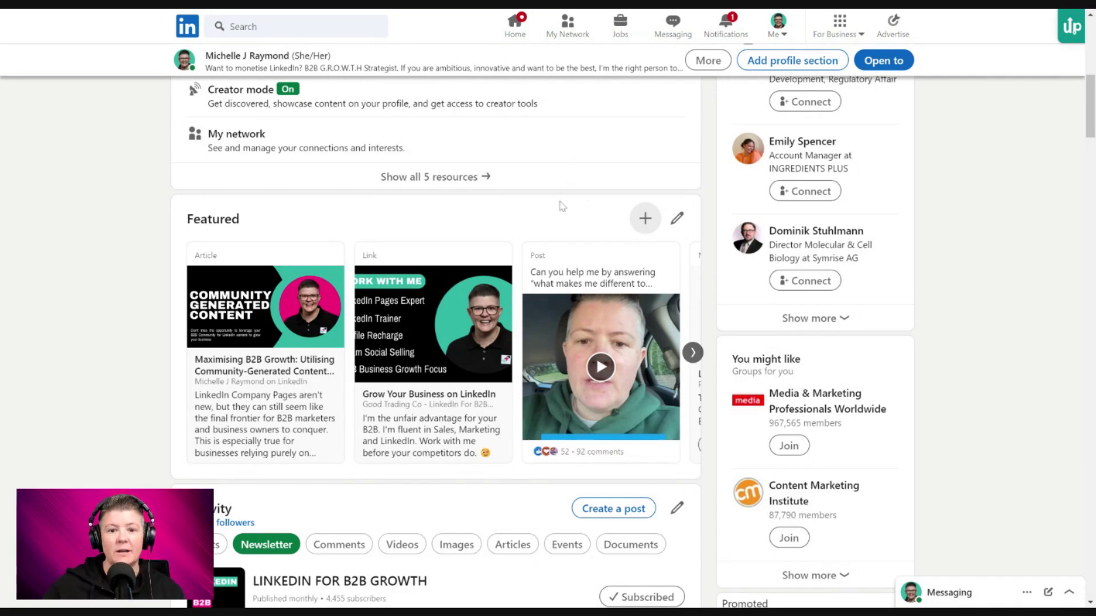
pyautogui.click(677, 219)
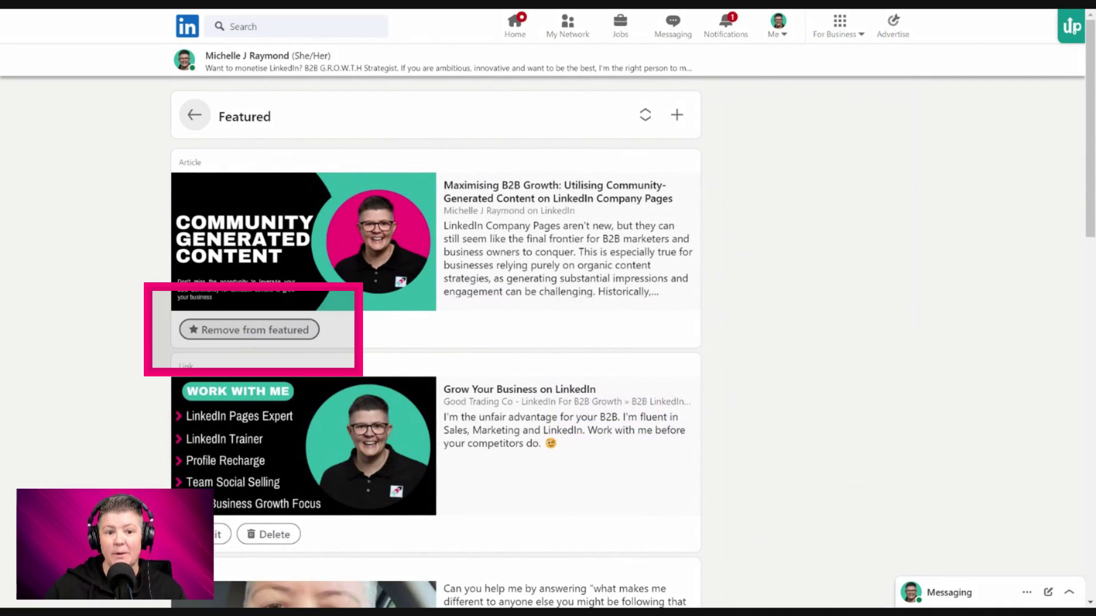
pyautogui.scroll(-3, 699, 366)
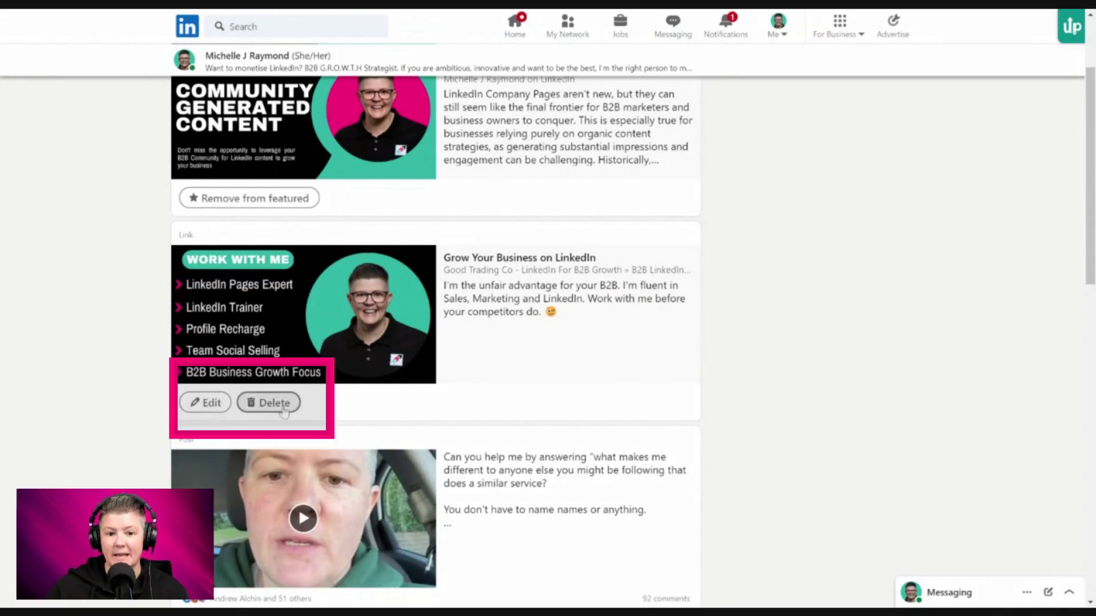
pyautogui.scroll(-7, 411, 375)
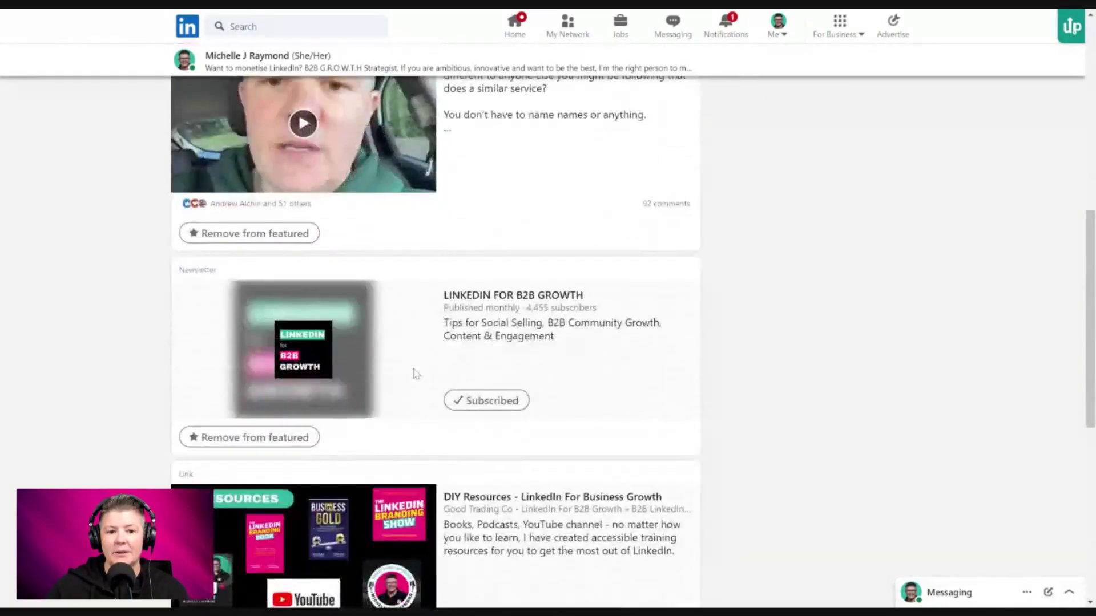
pyautogui.scroll(-4, 416, 374)
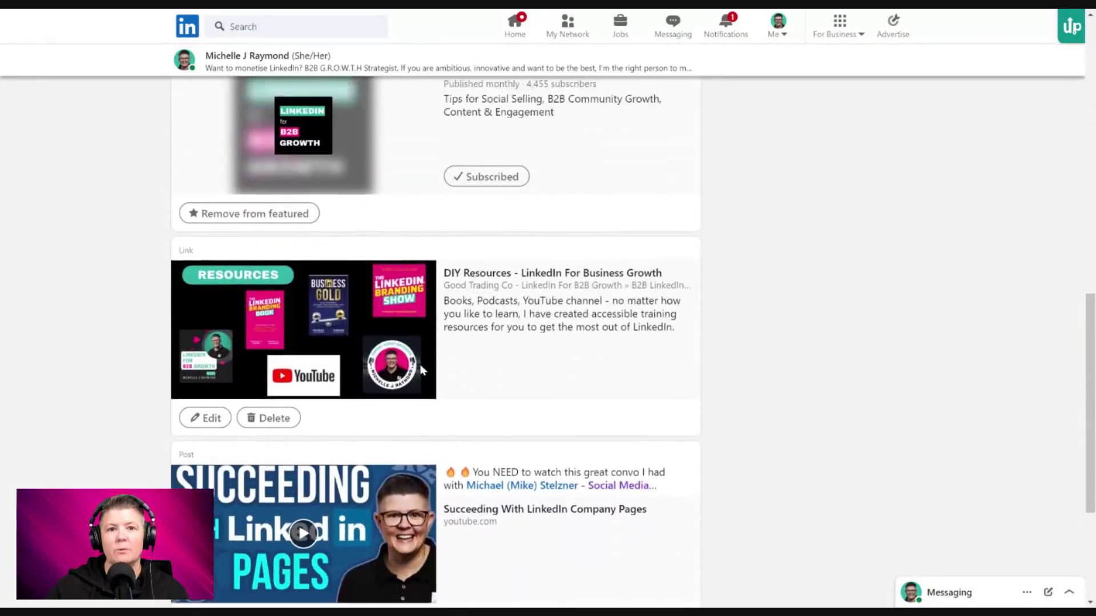
pyautogui.scroll(10, 422, 370)
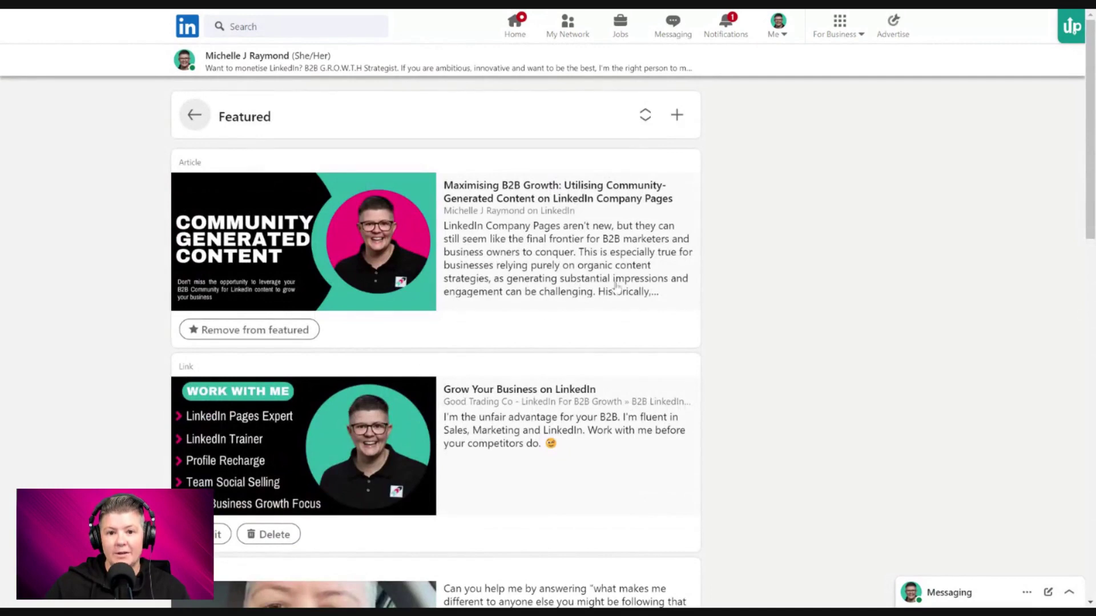
# Reorder Featured with Grow Your Business on LinkedIn first, the newsletter next, and the article last.
pyautogui.click(647, 117)
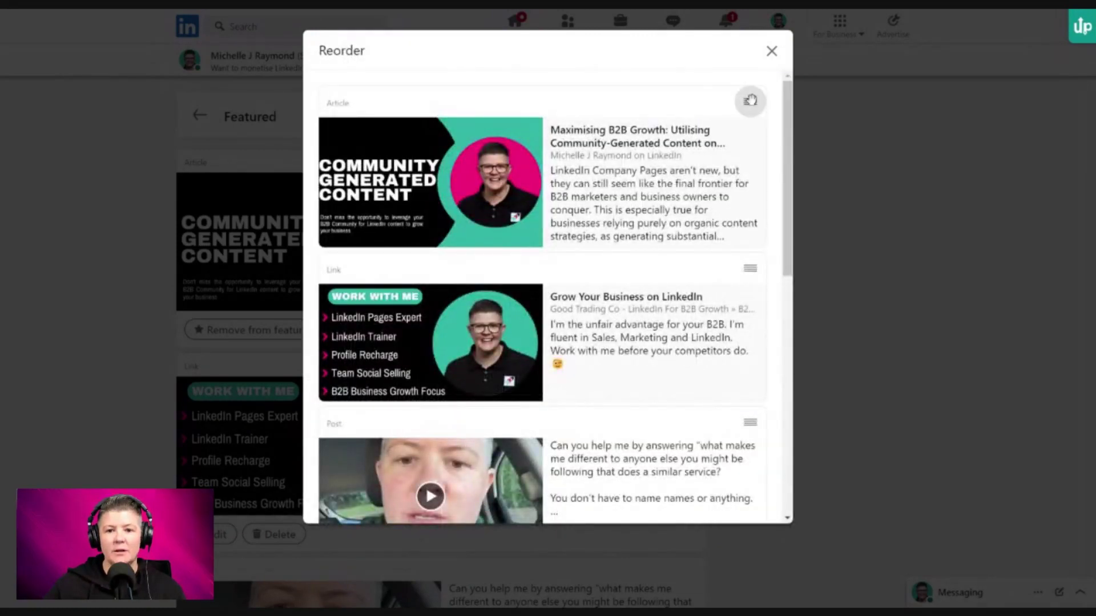
pyautogui.moveTo(749, 100); pyautogui.dragTo(697, 316)
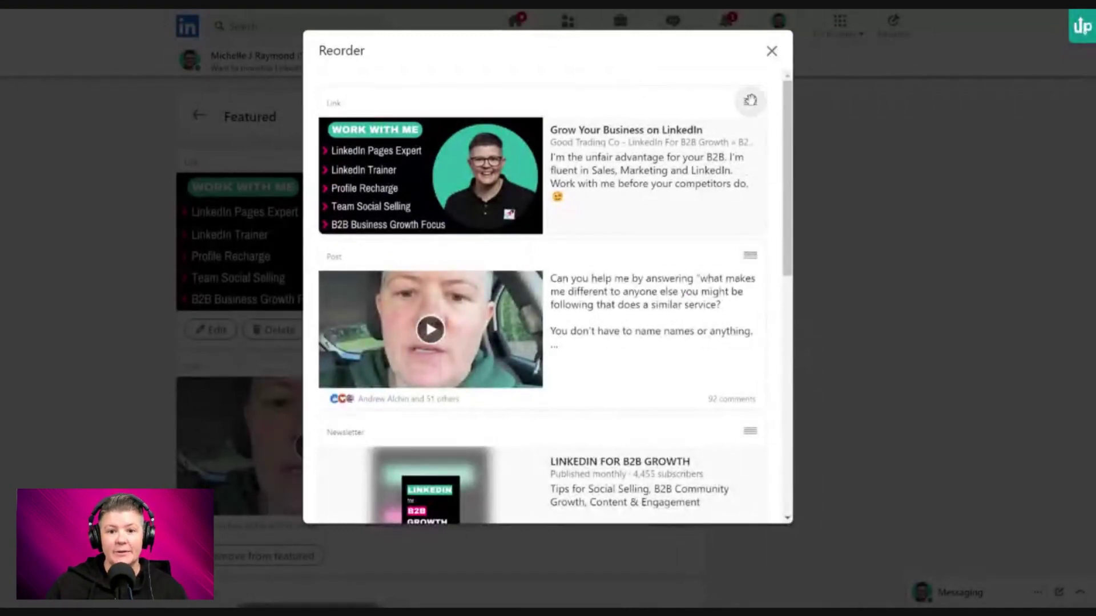
pyautogui.moveTo(750, 99)
pyautogui.mouseDown()
pyautogui.moveTo(748, 289)
pyautogui.moveTo(740, 239)
pyautogui.moveTo(750, 103)
pyautogui.mouseUp()
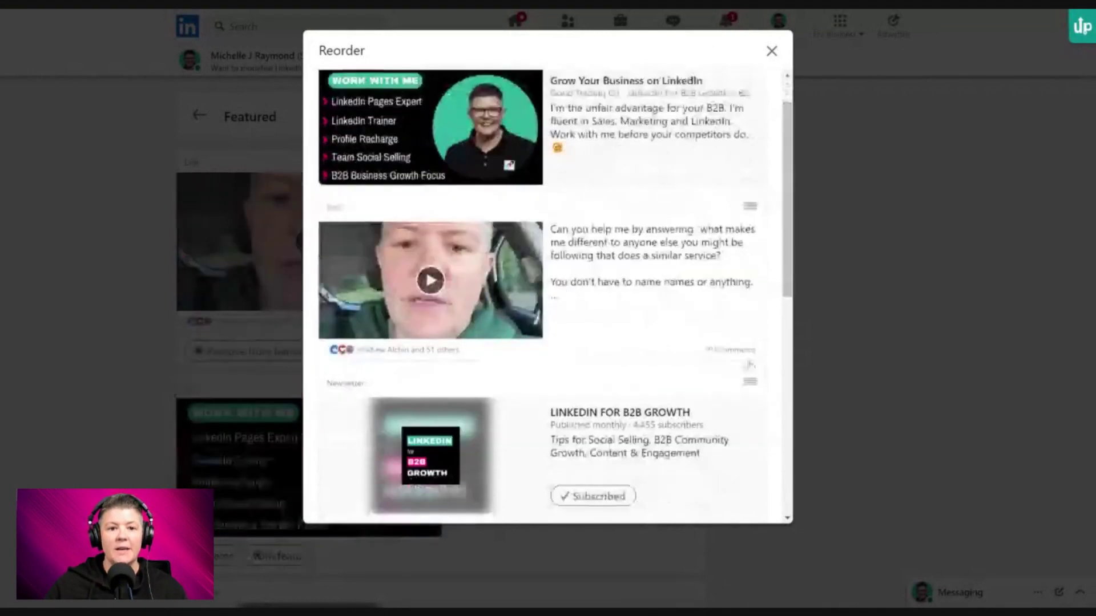
pyautogui.moveTo(749, 375); pyautogui.dragTo(788, 425)
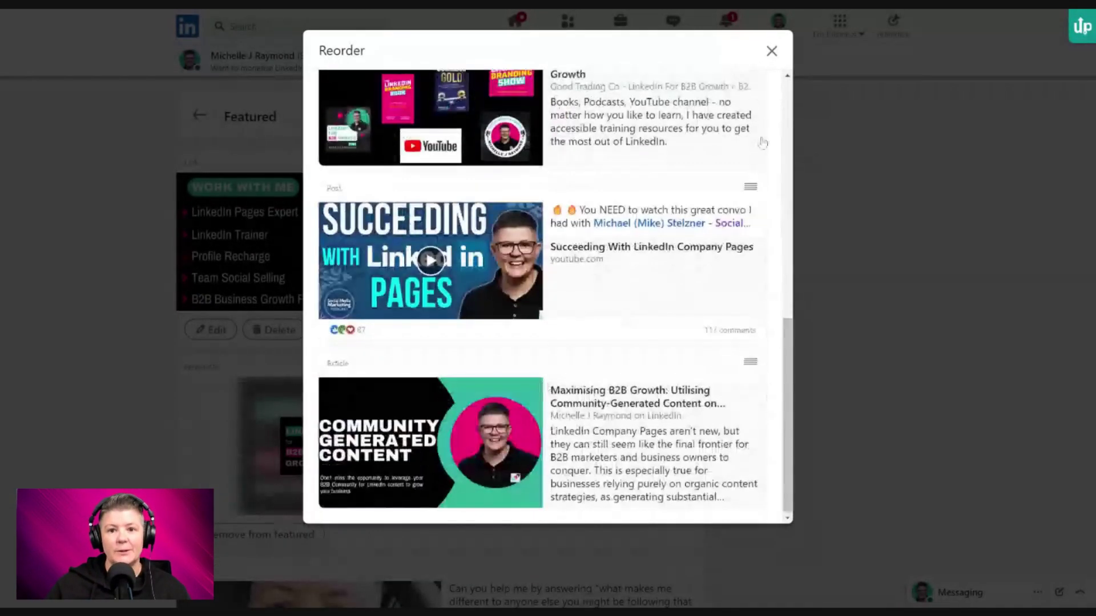
pyautogui.click(771, 52)
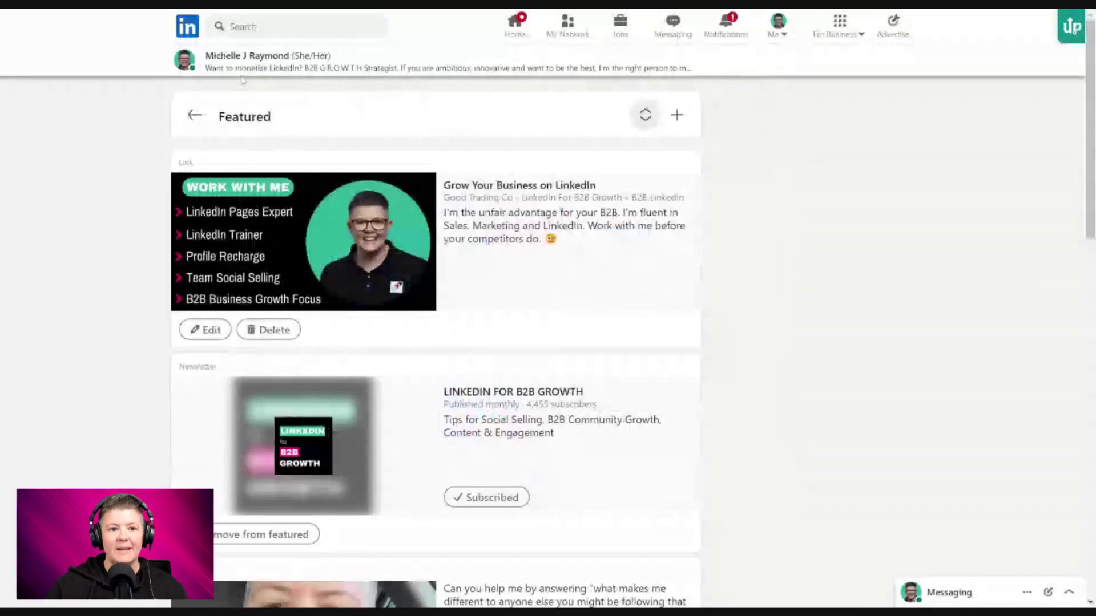
# Go back from the Featured page to the profile.
pyautogui.click(193, 116)
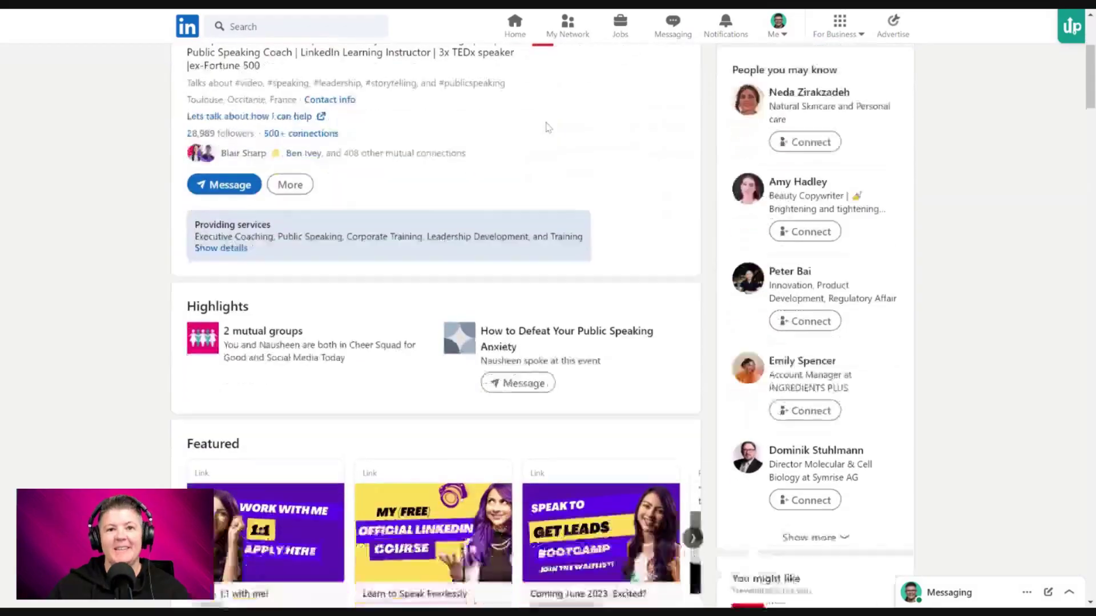
# Page through every card in the example profile's Featured carousel, then return to the first cards.
pyautogui.scroll(-5, 546, 127)
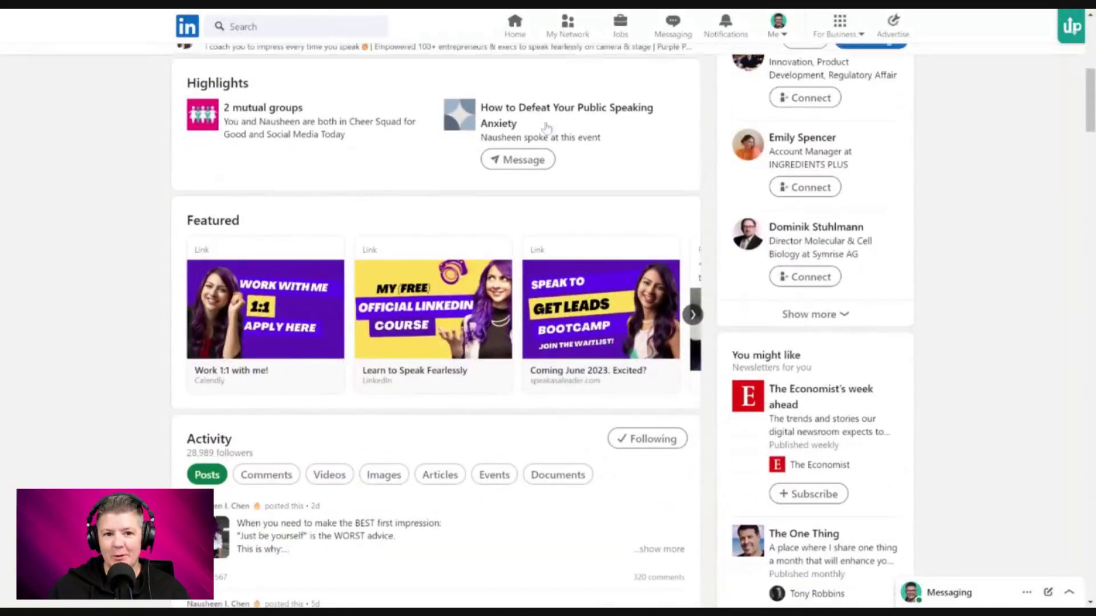
pyautogui.scroll(-1, 547, 126)
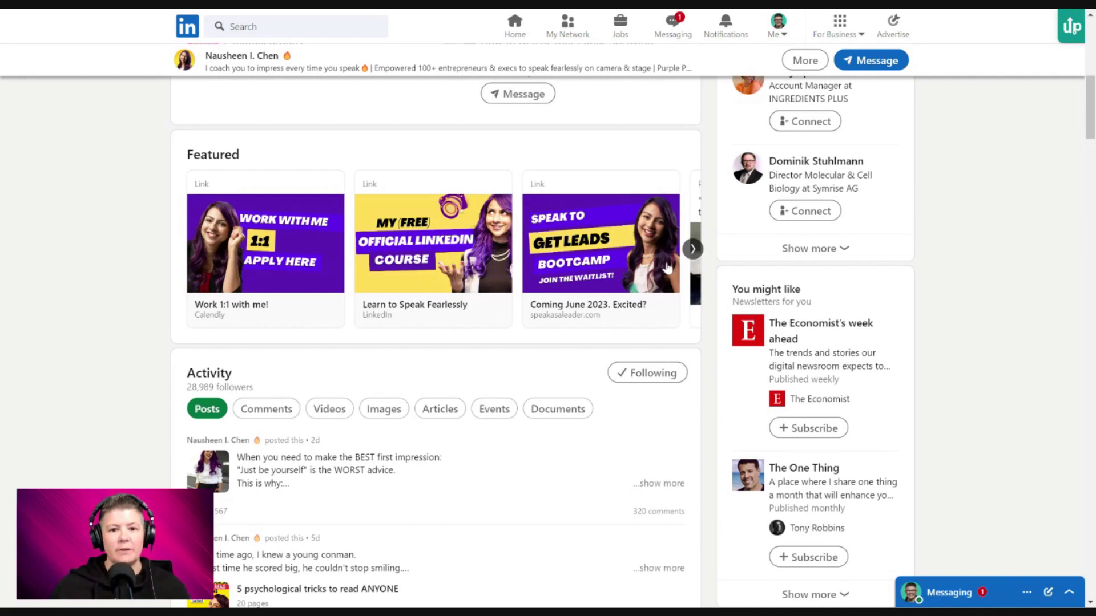
pyautogui.click(693, 249)
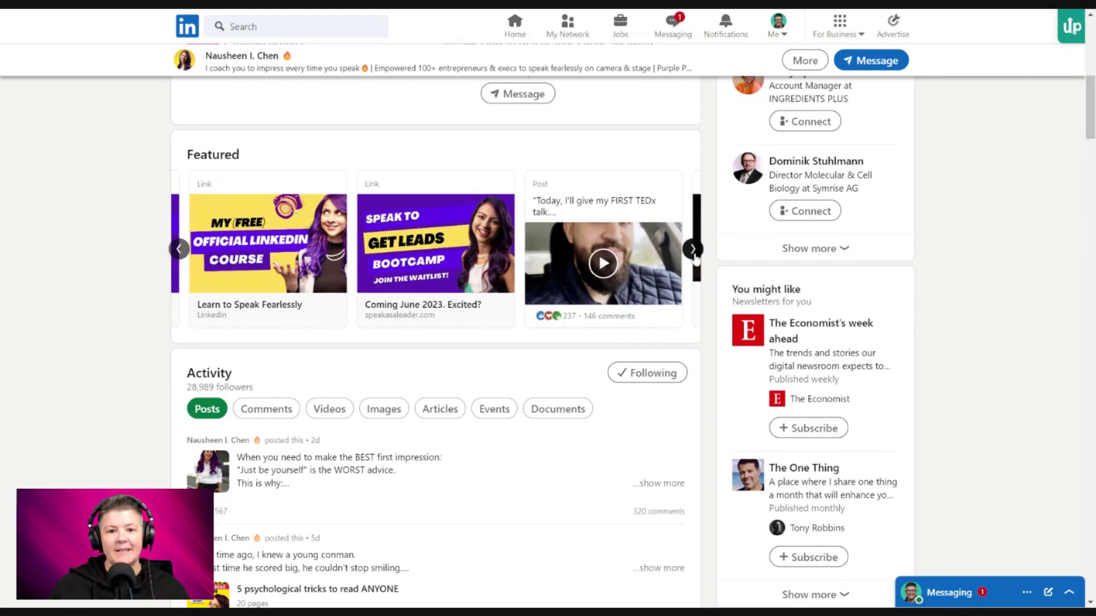
pyautogui.click(693, 249)
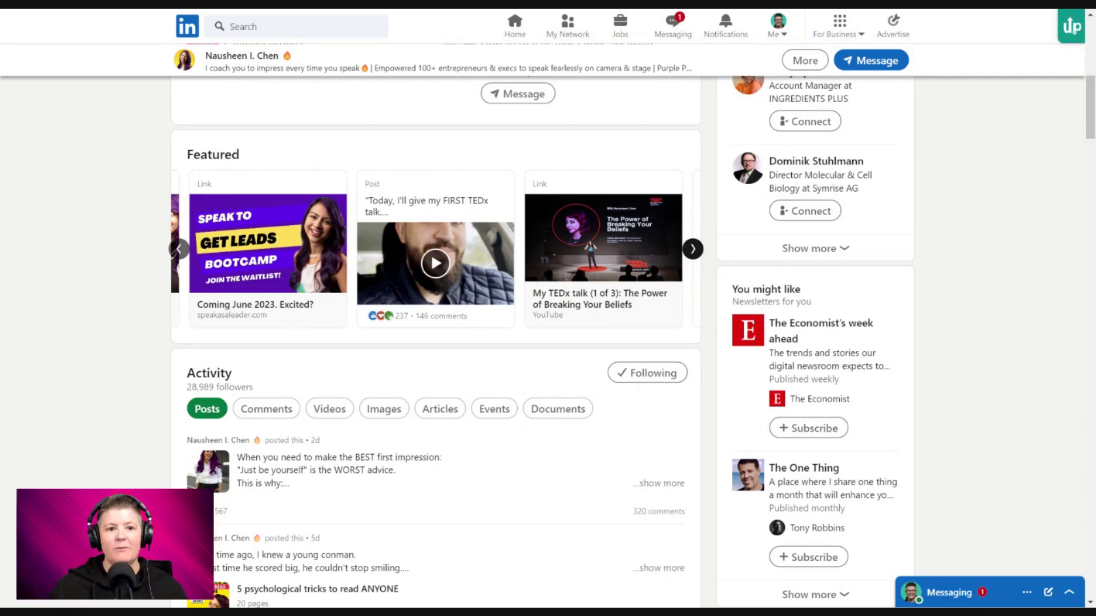
pyautogui.click(178, 248)
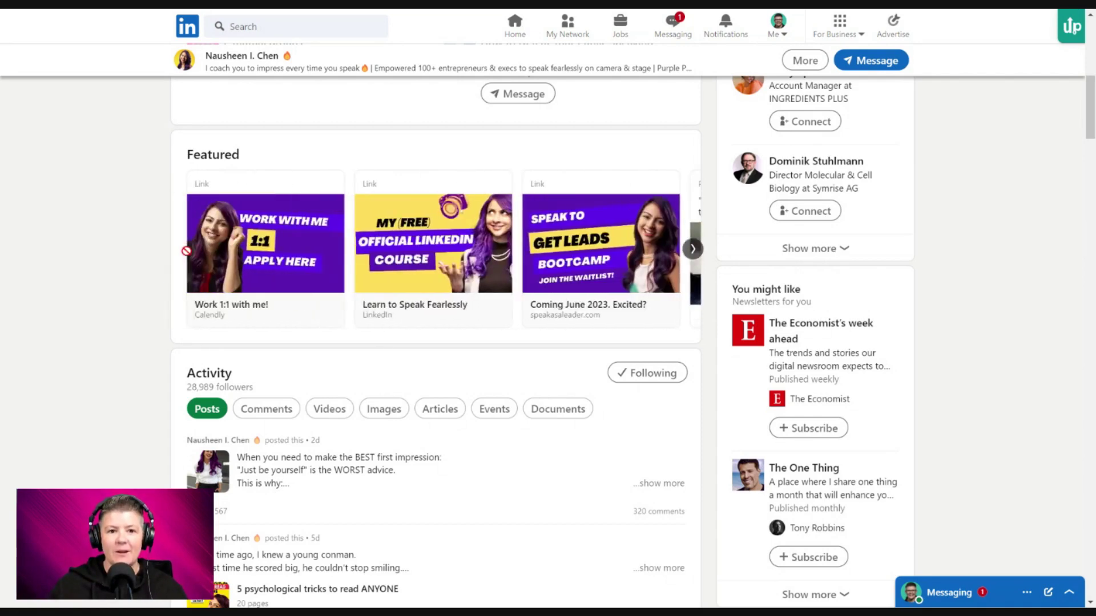
# Scroll back to the top and start a search for another profile.
pyautogui.scroll(5, 187, 257)
pyautogui.scroll(4, 406, 154)
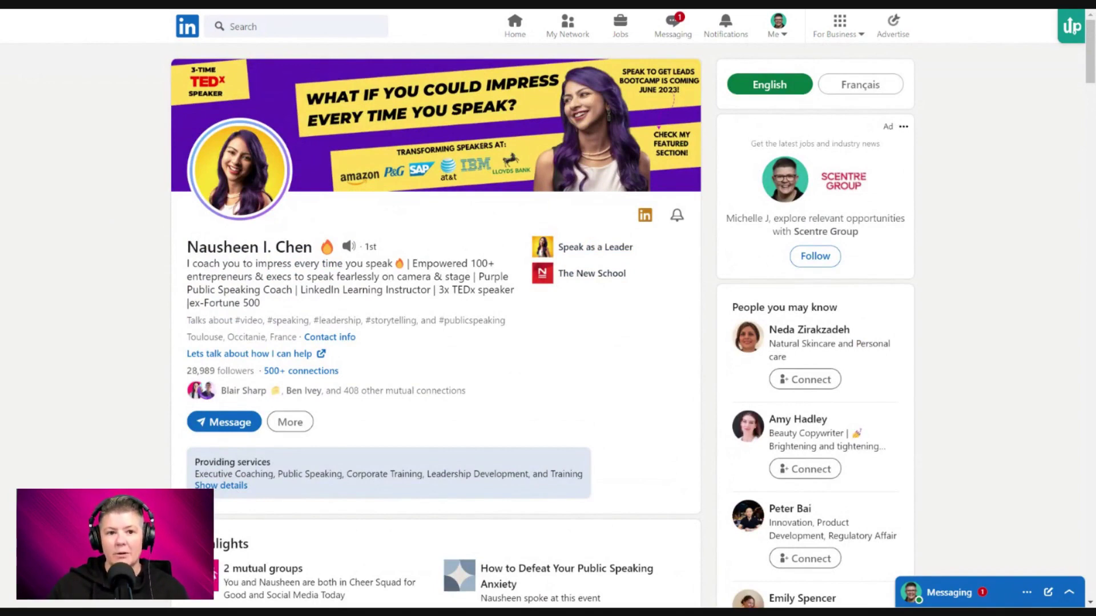
pyautogui.click(257, 26)
# Open the live stream coach's profile from recent searches, review her Featured articles, then search again.
pyautogui.click(408, 84)
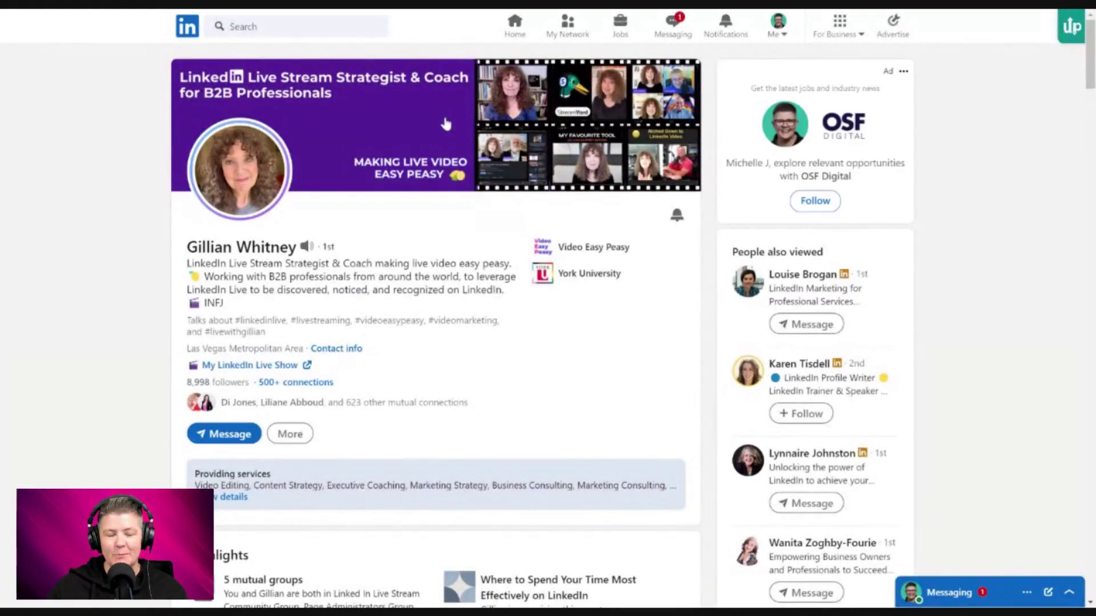
pyautogui.scroll(-2, 445, 124)
pyautogui.scroll(2, 410, 196)
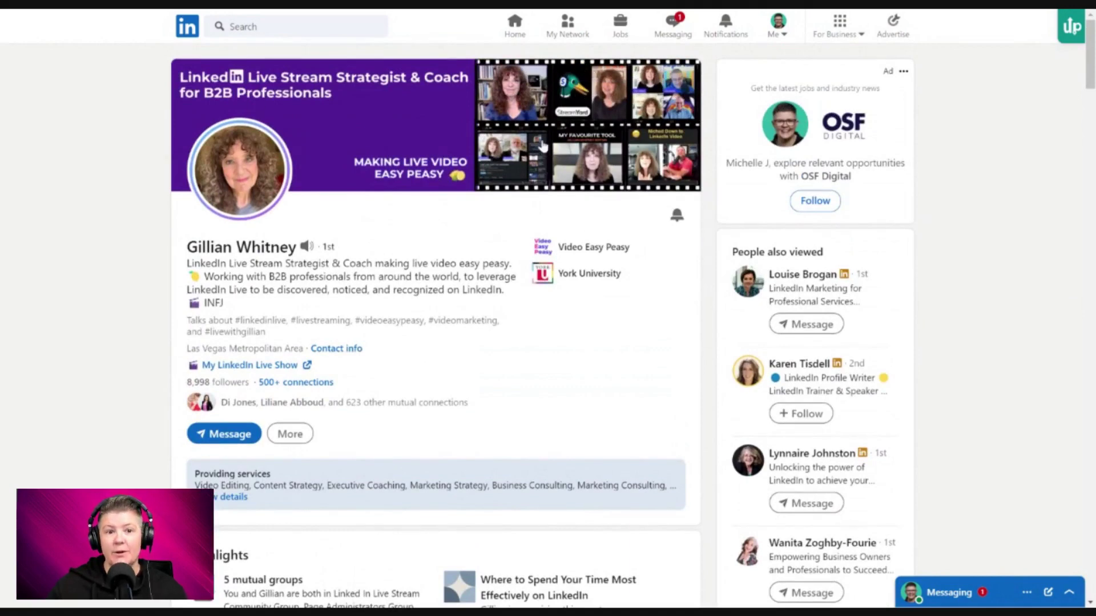
pyautogui.scroll(-1, 435, 257)
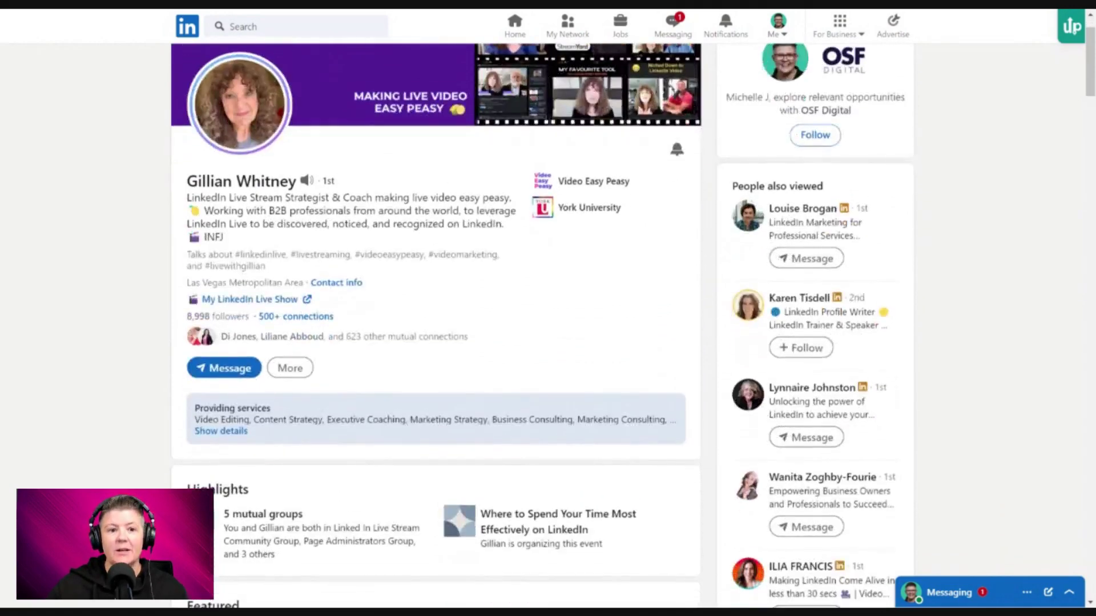
pyautogui.scroll(-7, 410, 234)
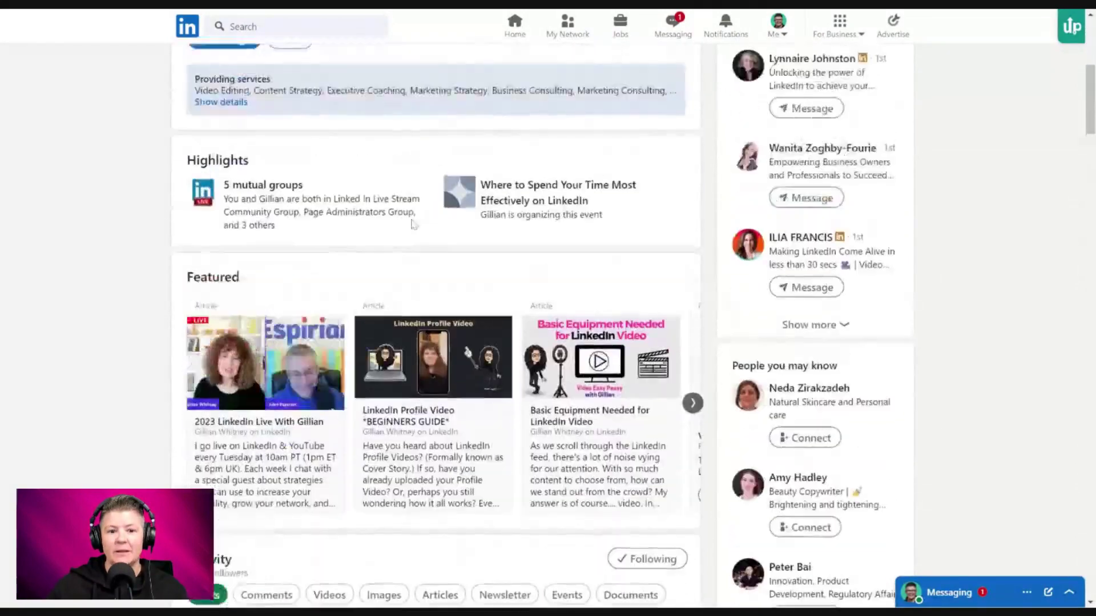
pyautogui.scroll(-2, 412, 224)
pyautogui.scroll(1, 412, 227)
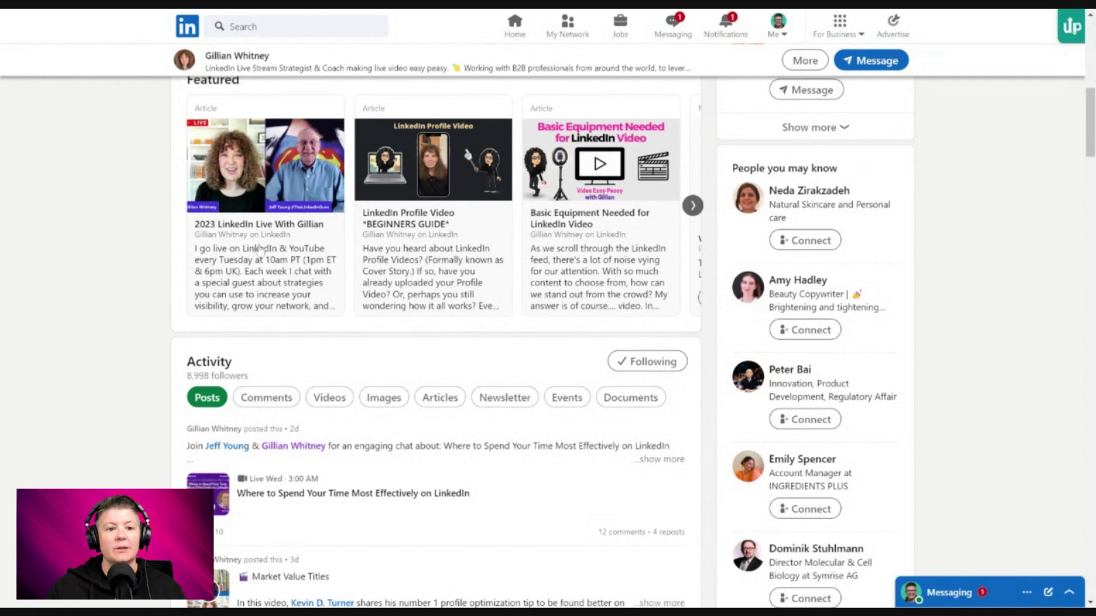
pyautogui.scroll(1, 260, 249)
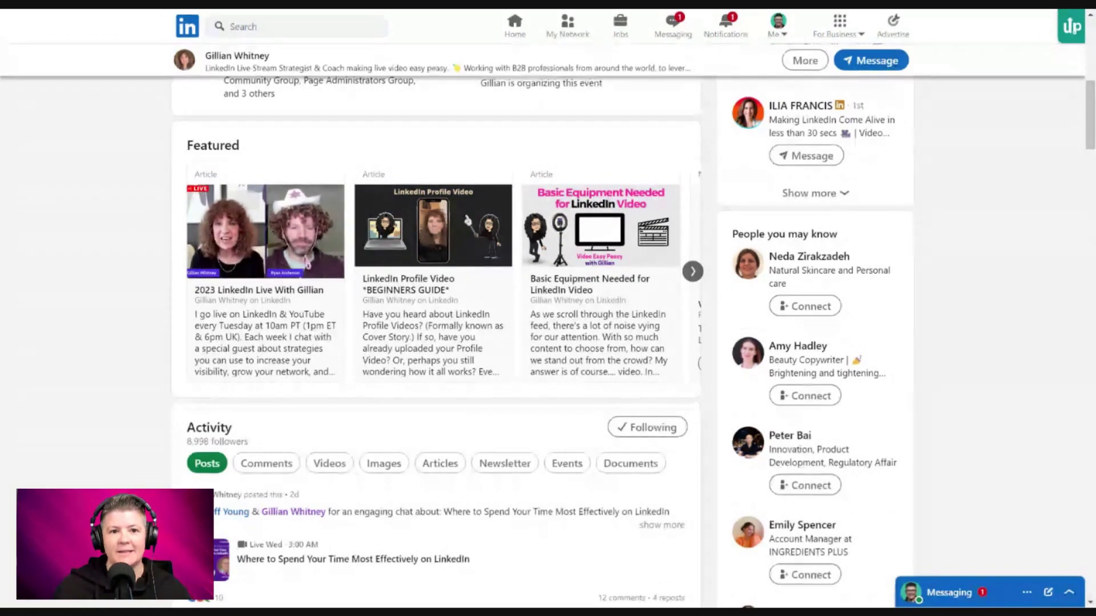
pyautogui.click(297, 27)
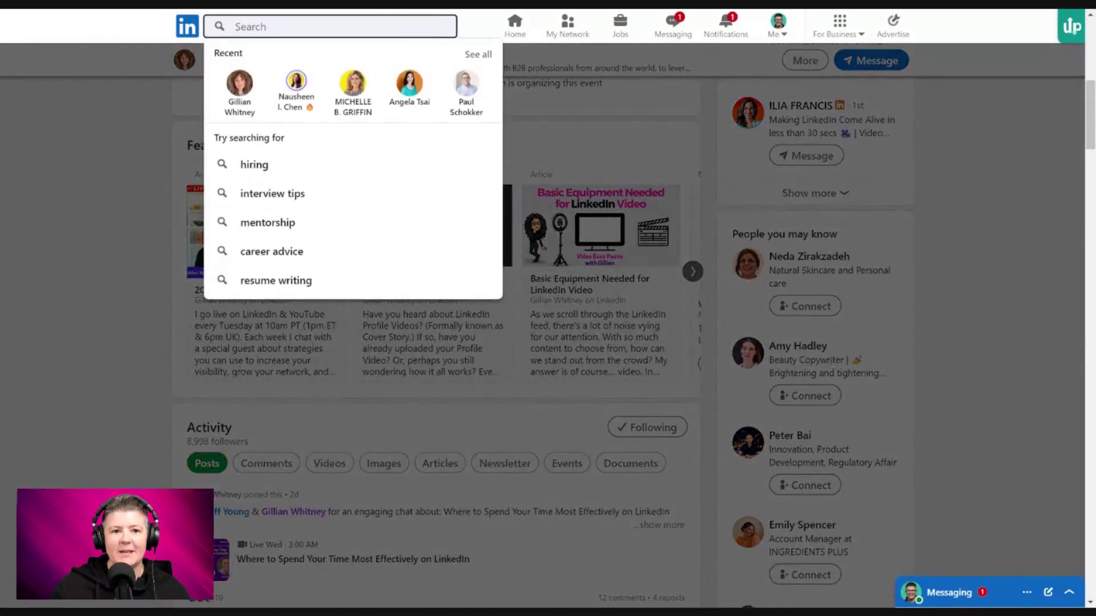
# Open the personal branding coach's profile from recent searches and view her Featured podcast, services and book links.
pyautogui.click(354, 85)
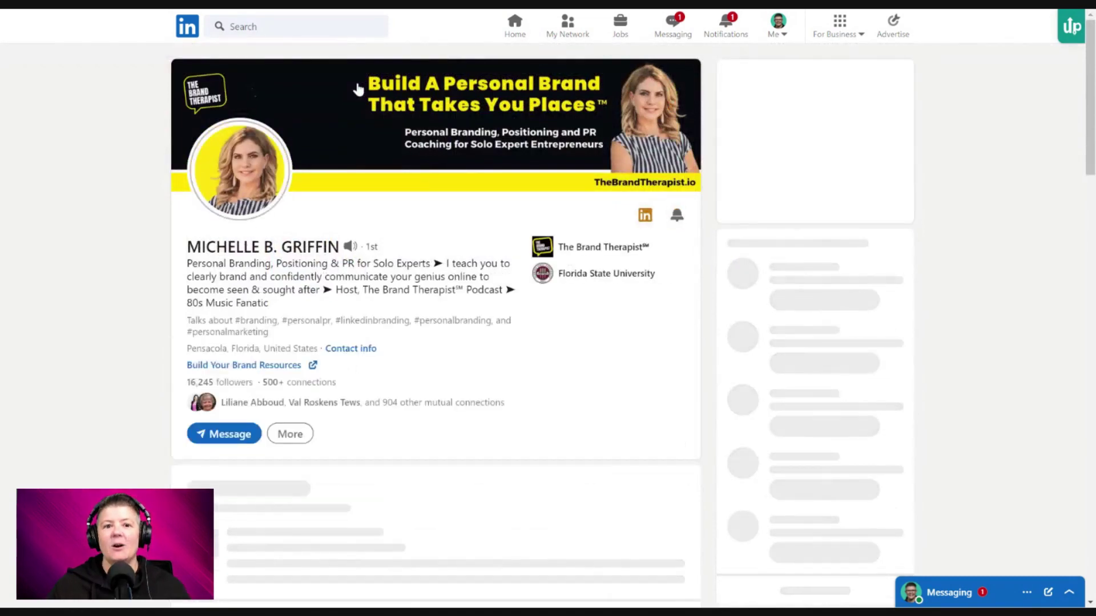
pyautogui.scroll(-2, 453, 231)
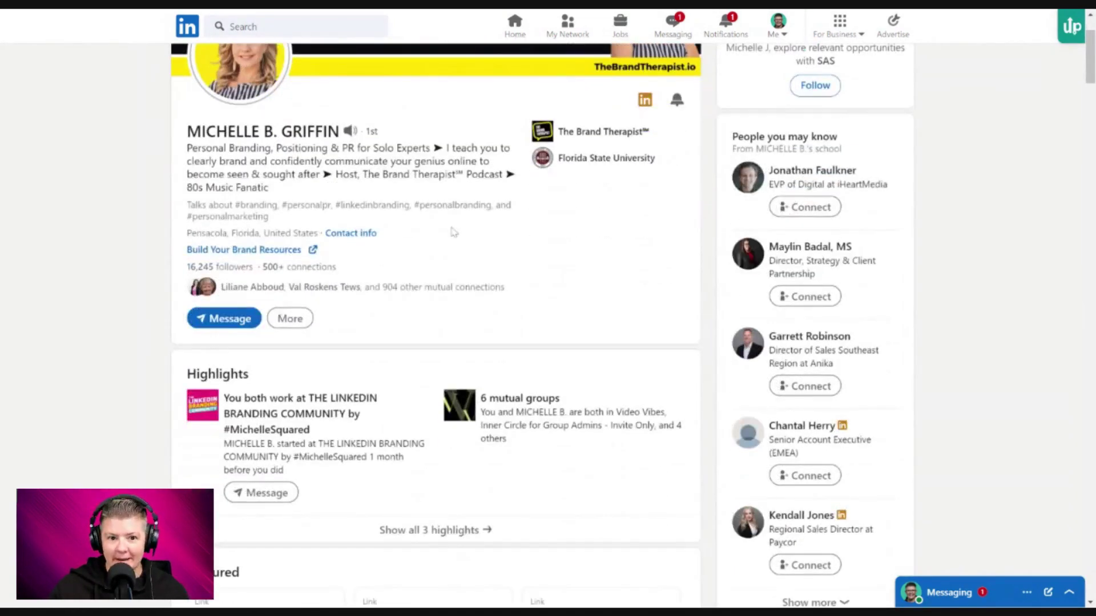
pyautogui.scroll(-7, 454, 231)
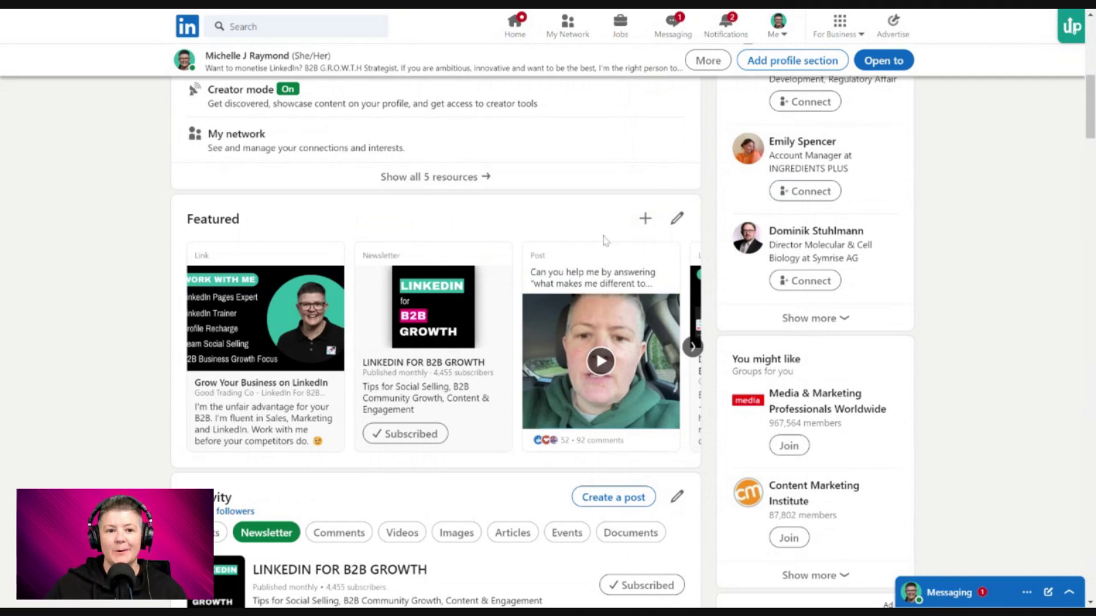
# Open the Grow Your Business on LinkedIn Featured link in the Media preview.
pyautogui.click(272, 346)
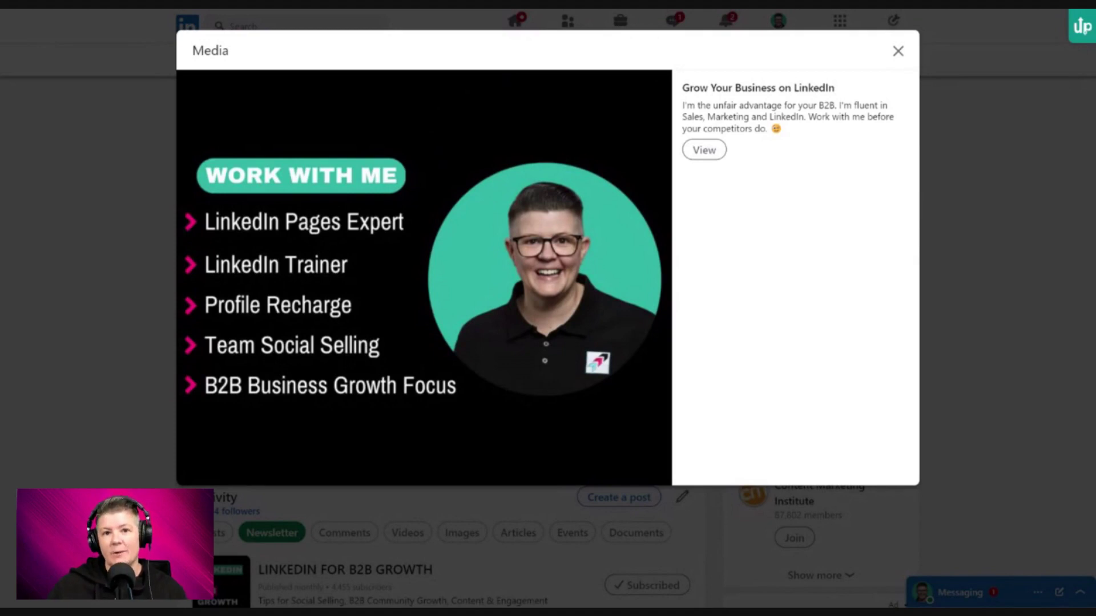
# Close the Grow Your Business media preview to return to the profile's Featured section.
pyautogui.press('Escape')
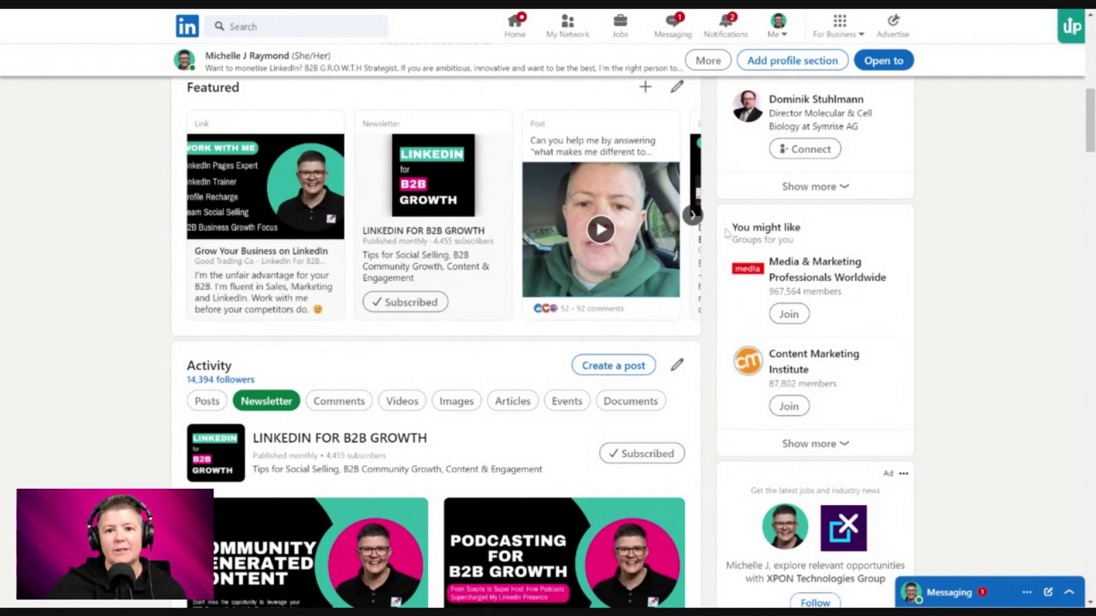
# Advance the Featured carousel two cards to show DIY Resources and Succeeding With LinkedIn Company Pages.
pyautogui.click(692, 216)
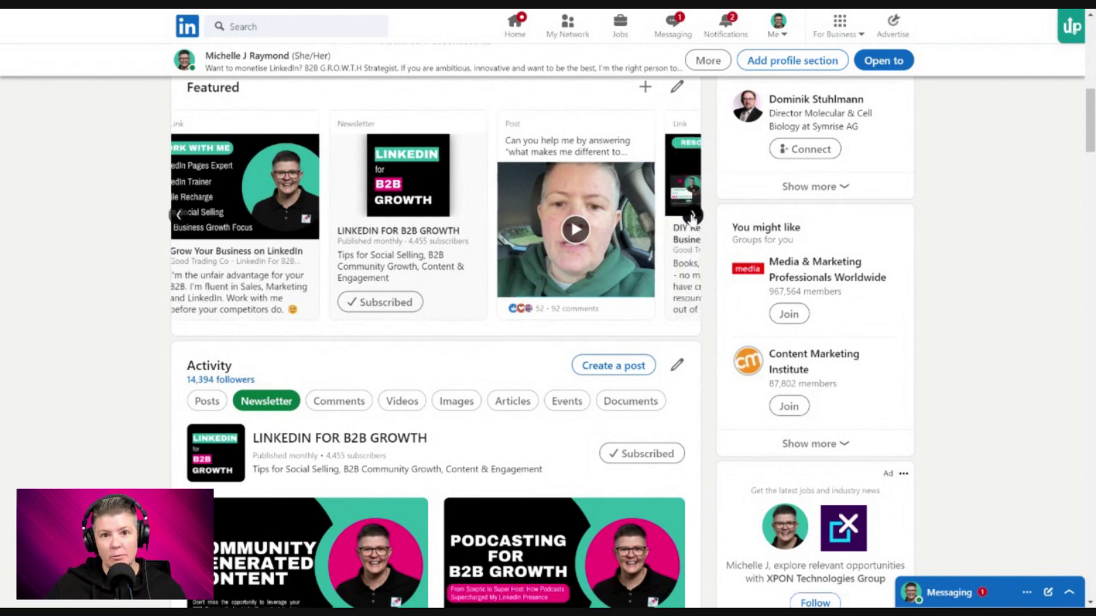
pyautogui.click(692, 216)
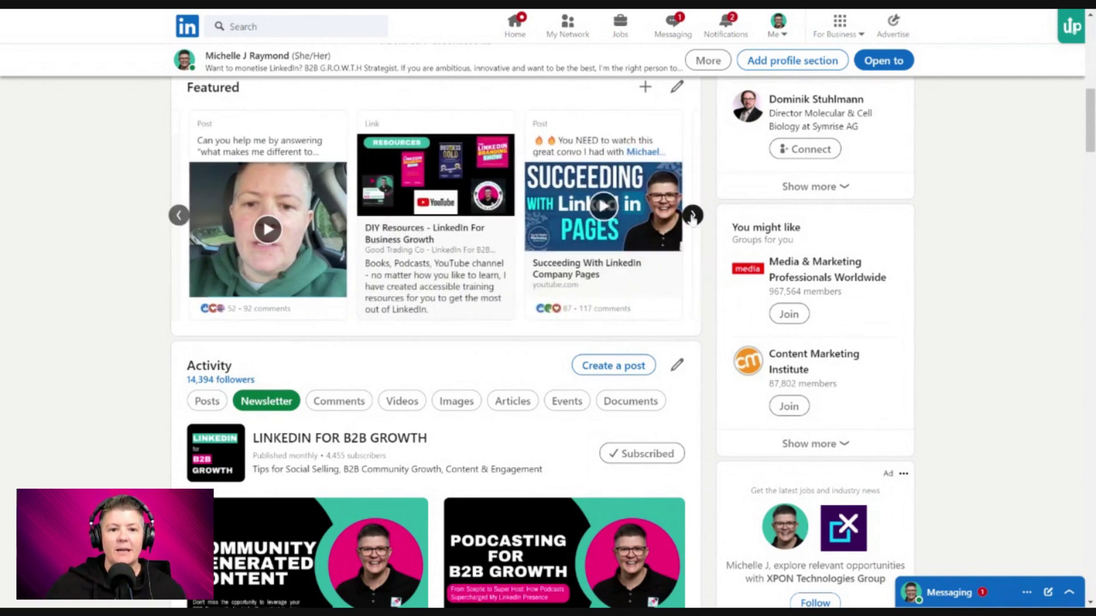